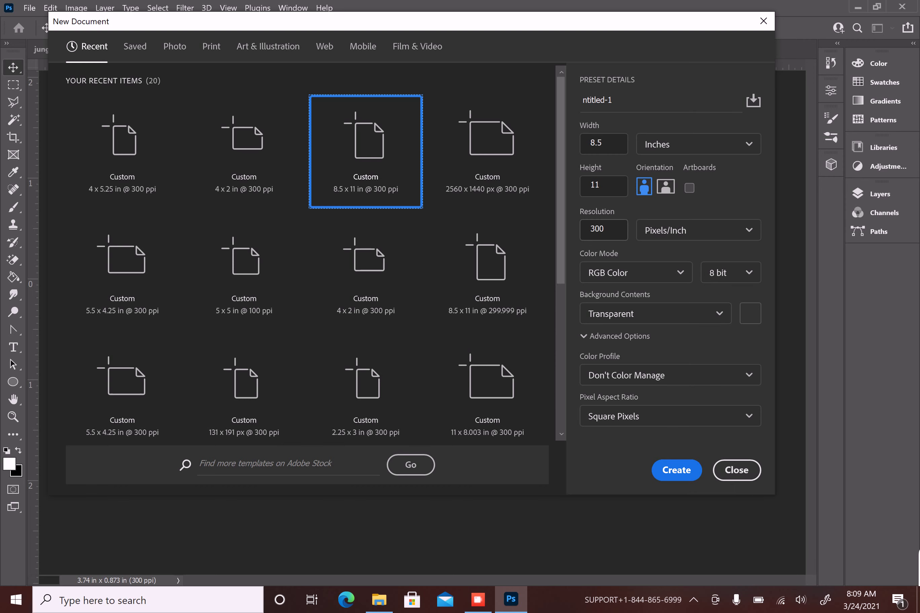
Create a transparent 8.5 x 11 in, 300 ppi document with a vertical centre guide and a horizontal guide at 5.5 in.
left_click(676, 470)
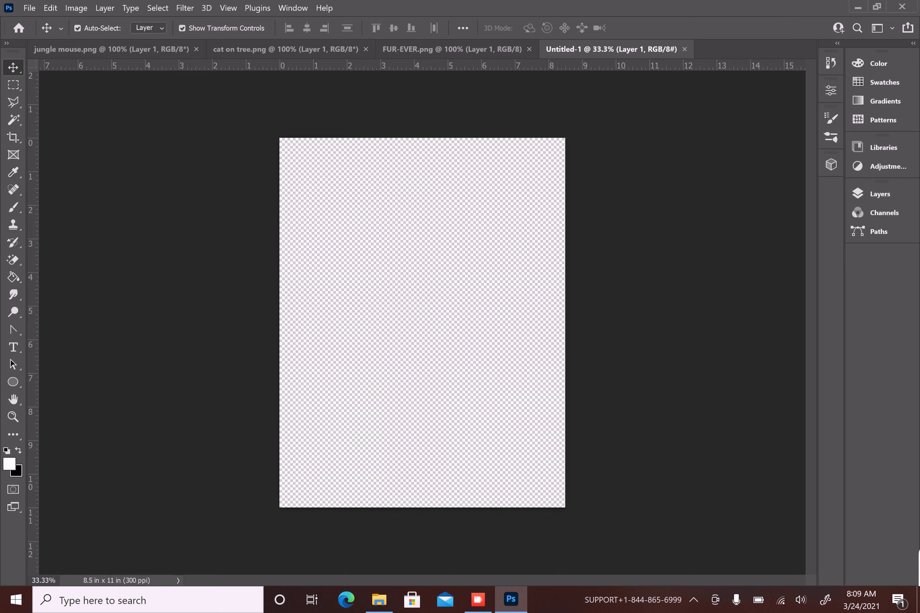
left_click_drag(32, 239, 422, 258)
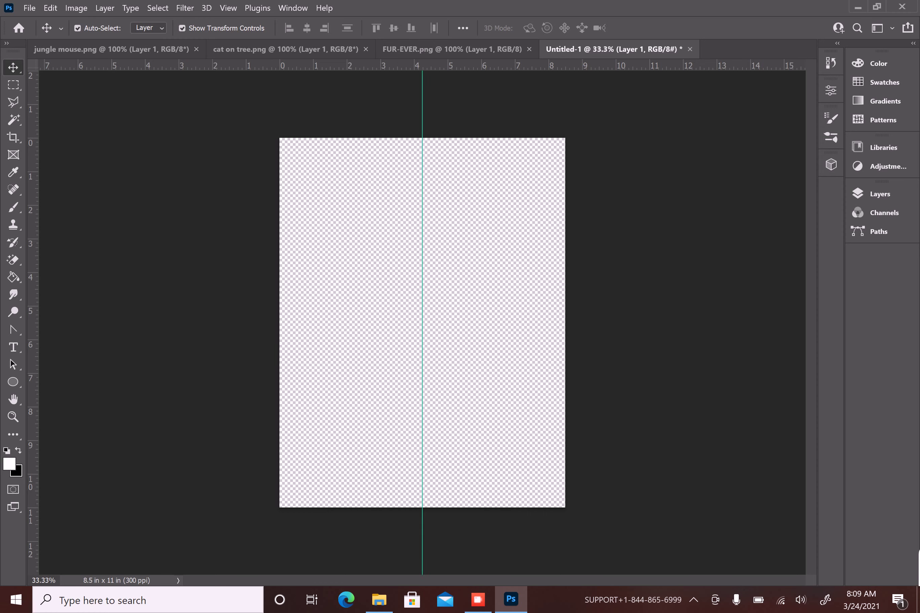
left_click_drag(422, 66, 427, 323)
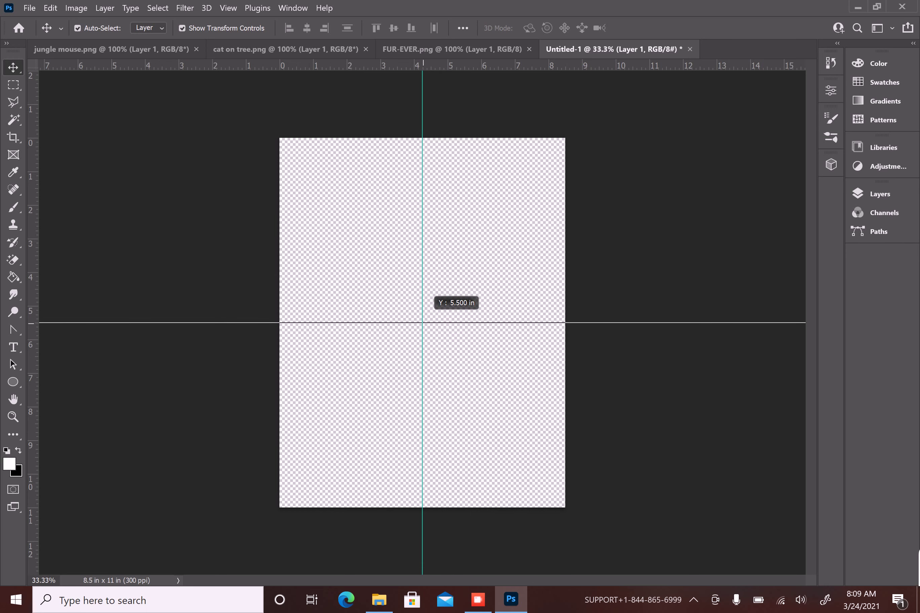
left_click_drag(428, 322, 427, 323)
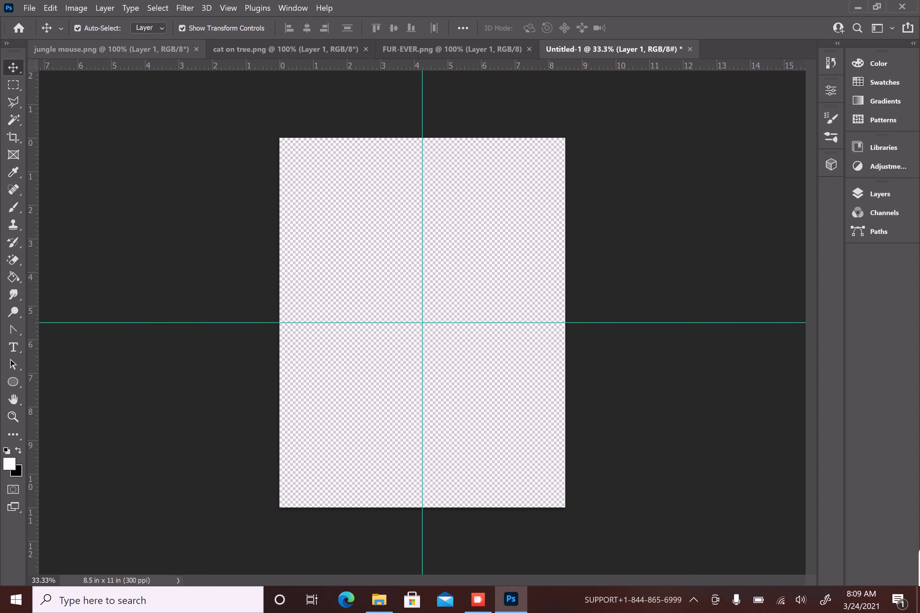
Copy the cat artwork from cat on tree.png and paste it into the Untitled-1 document.
key("ctrl+Tab")
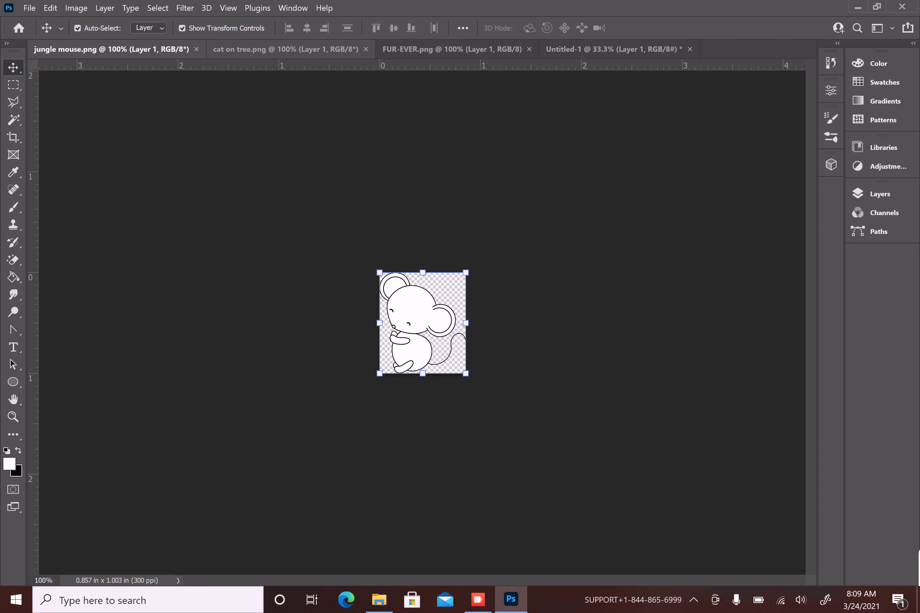
key("ctrl+Tab")
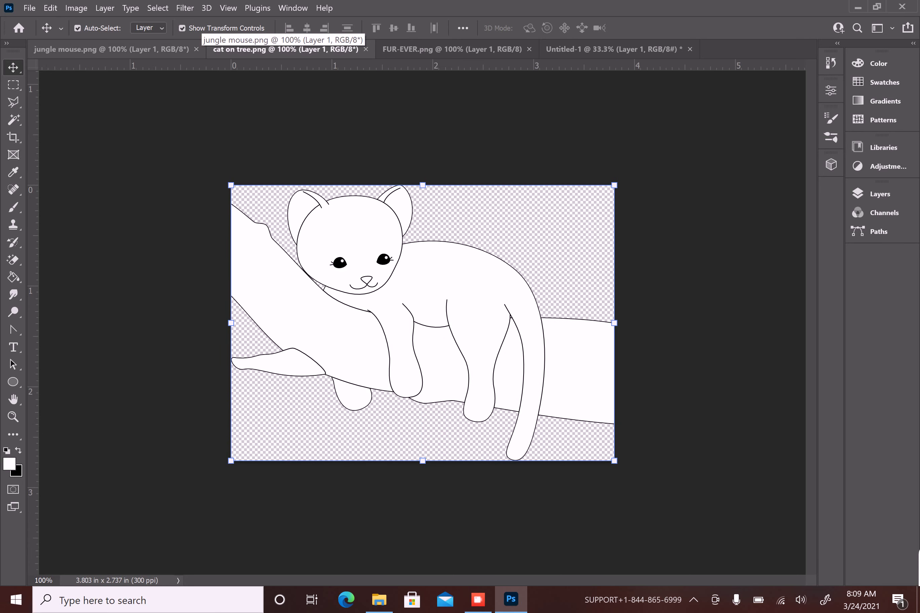
left_click(50, 8)
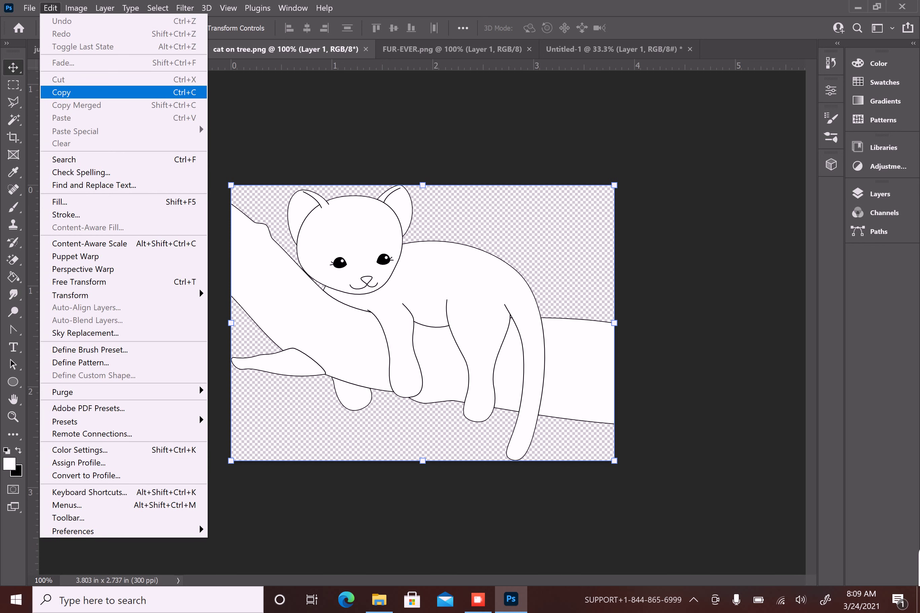
key("Return")
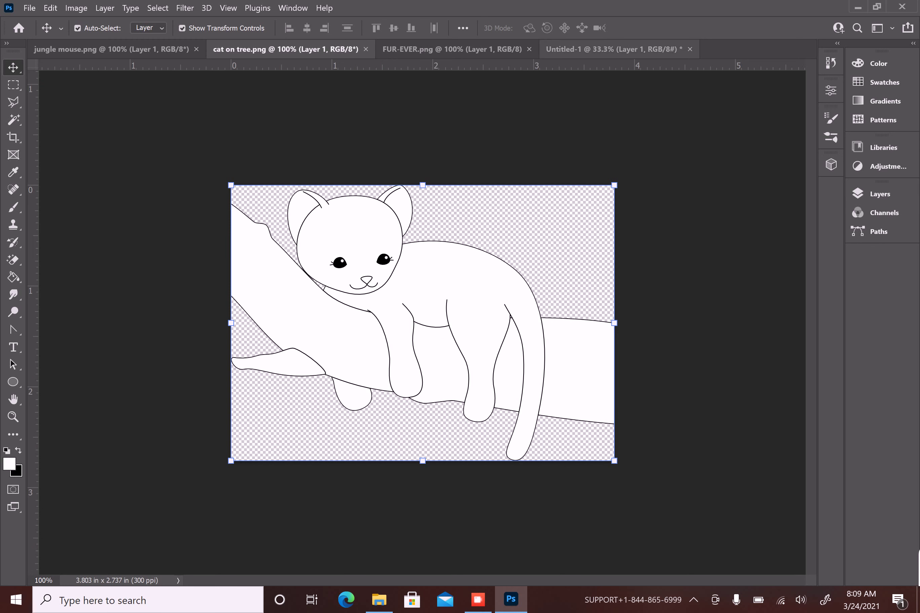
left_click(613, 49)
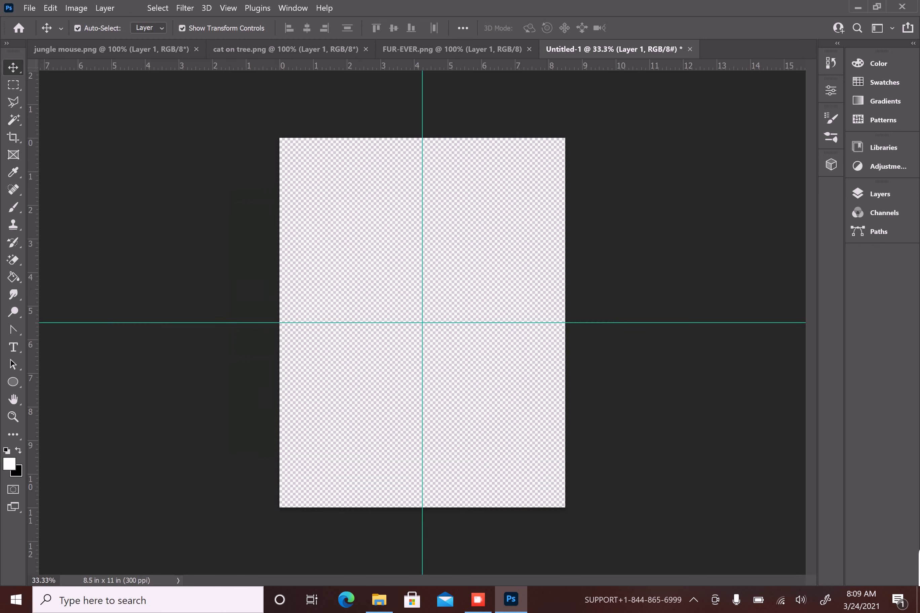
left_click(50, 8)
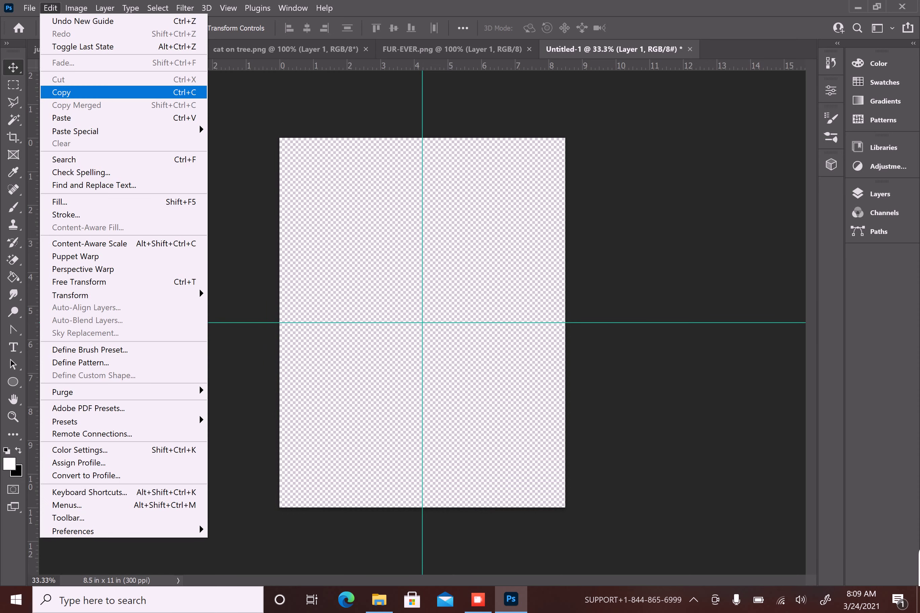
left_click(79, 118)
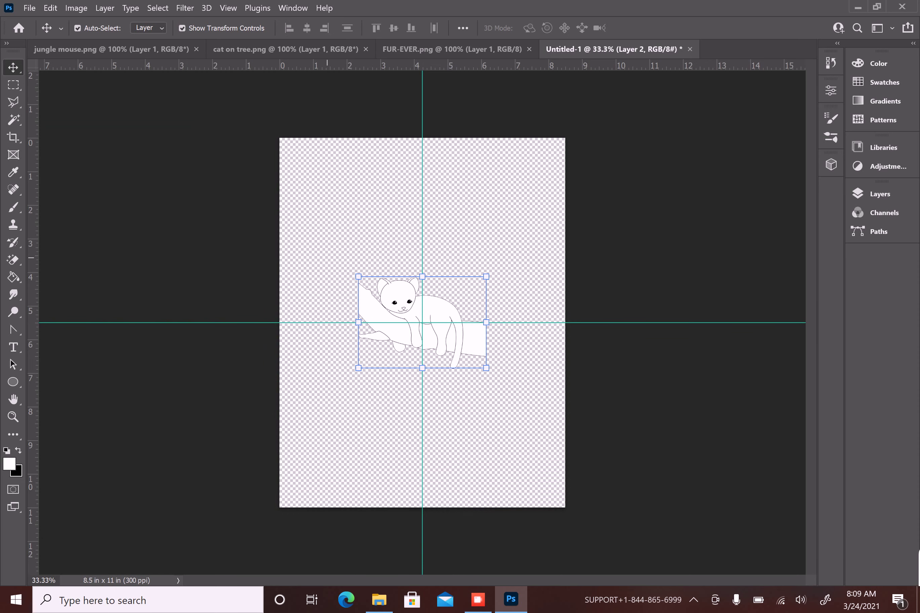
Scale the pasted cat to about 107% and position it inside the page's upper-left quarter.
key("ctrl+t")
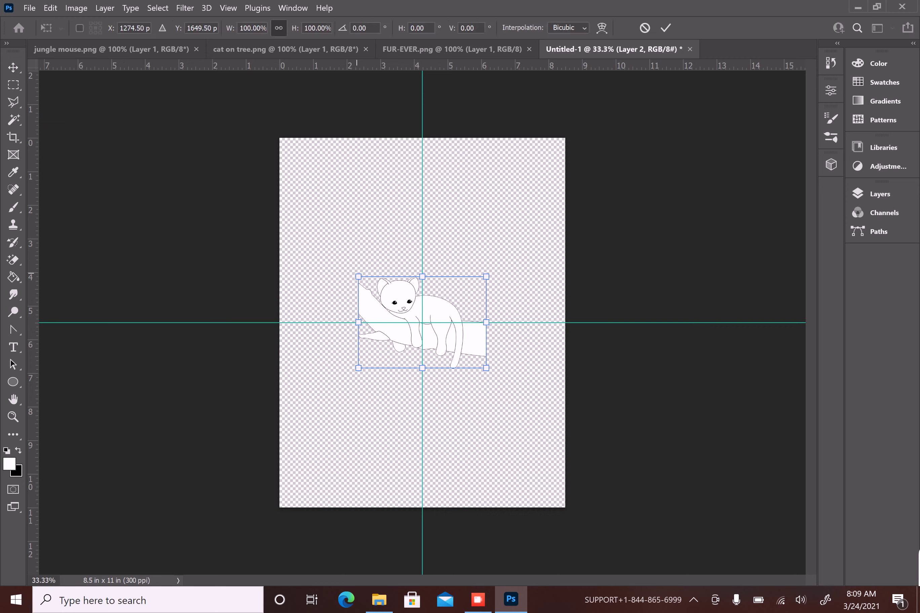
left_click_drag(410, 280, 341, 206)
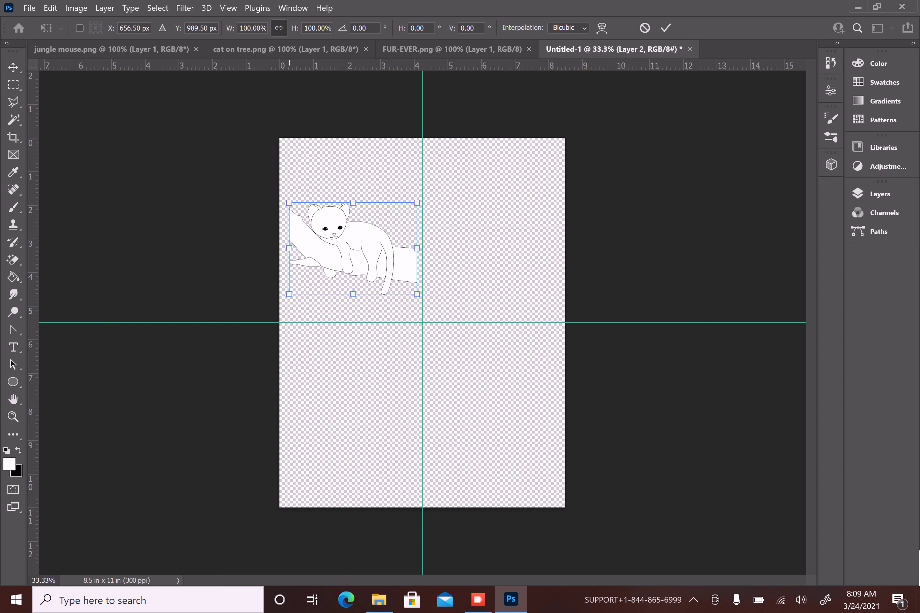
left_click_drag(289, 202, 283, 199)
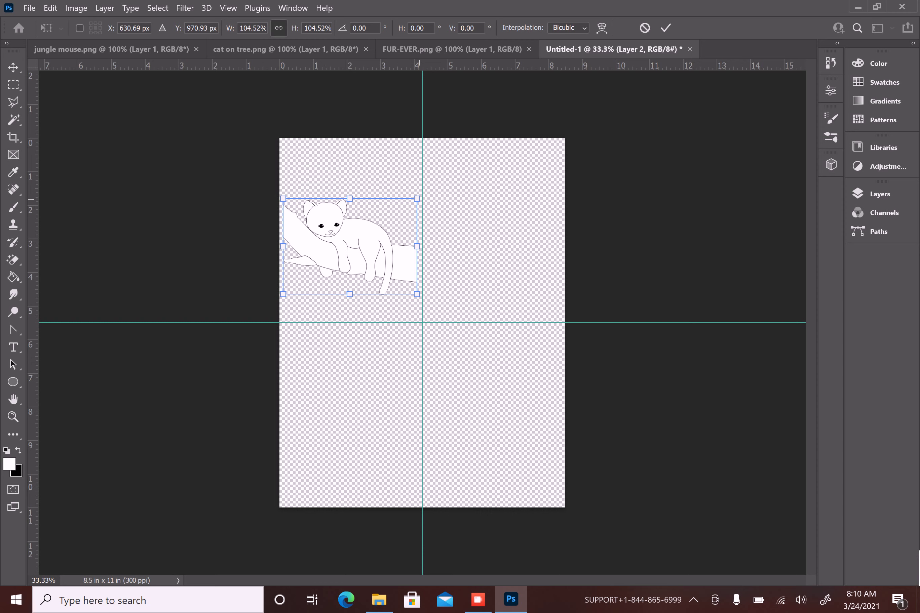
left_click_drag(417, 198, 369, 221)
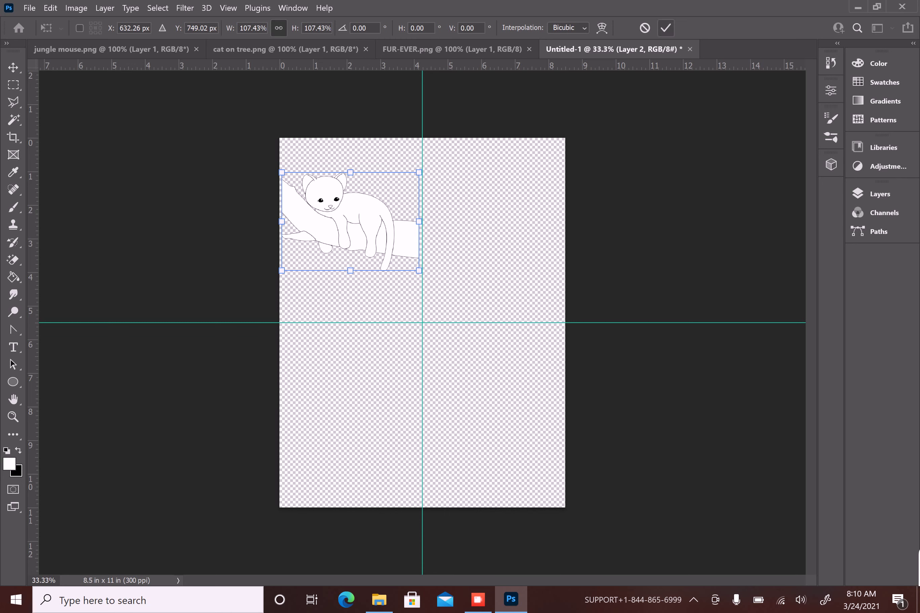
left_click(665, 28)
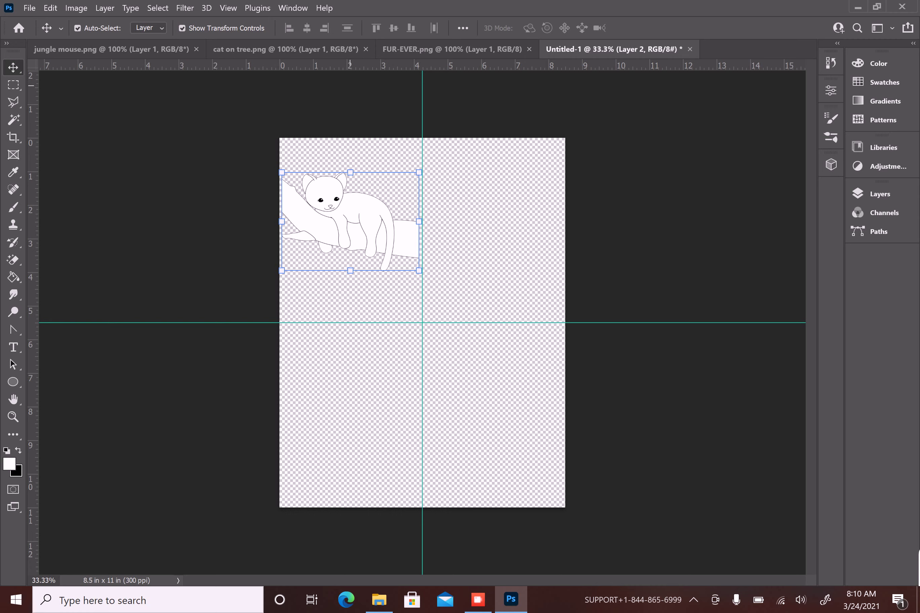
Copy the mouse artwork from jungle mouse.png and paste it into the Untitled-1 document.
key("ctrl+Tab")
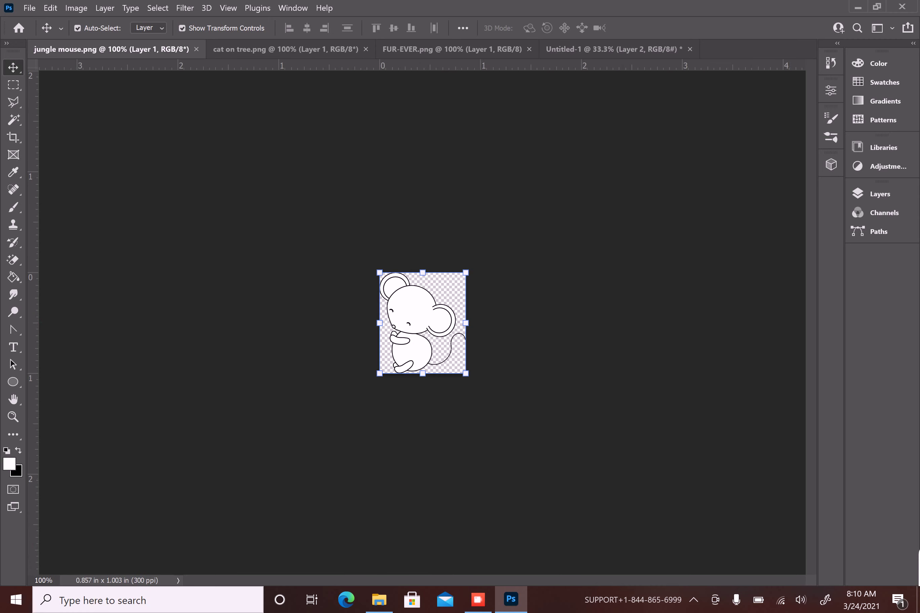
left_click(50, 8)
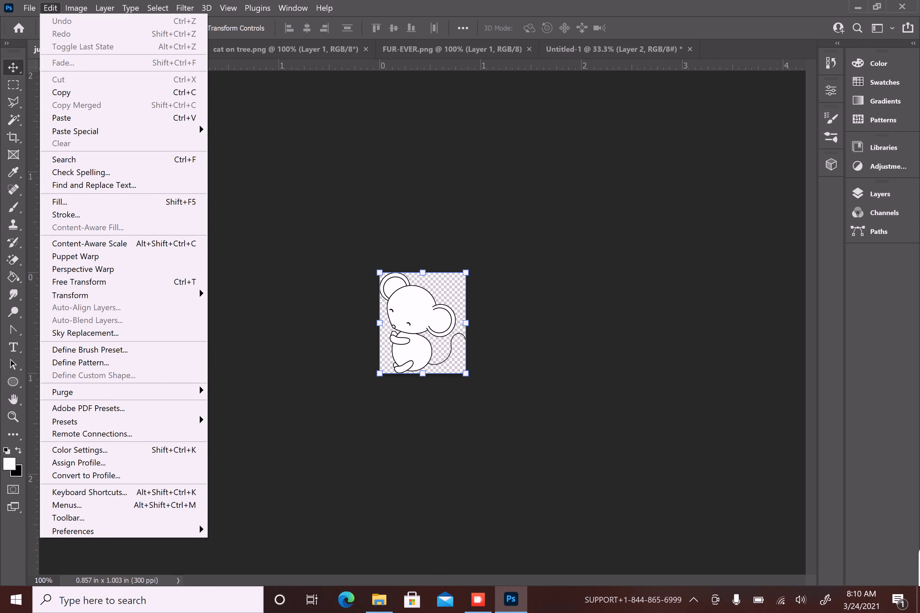
key("ctrl+c")
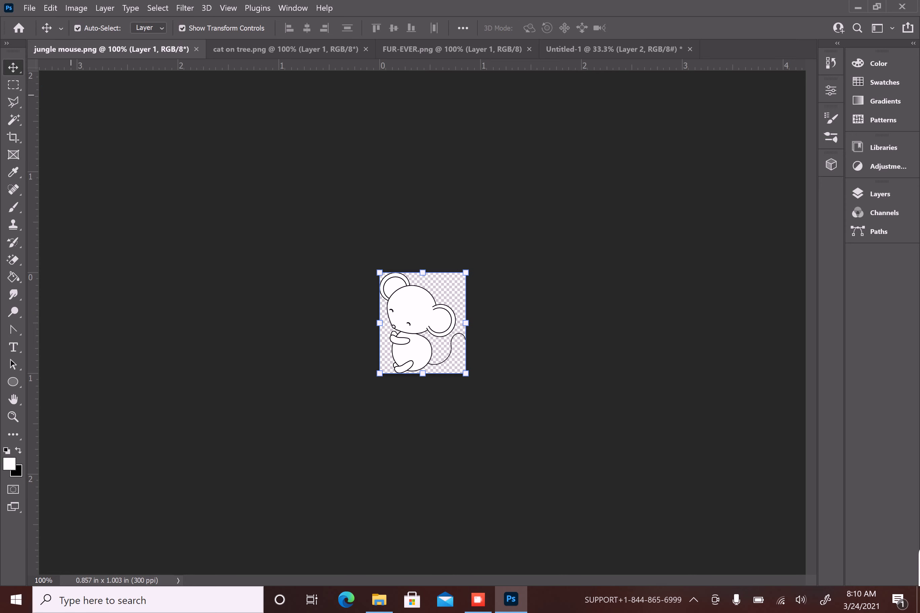
left_click(614, 50)
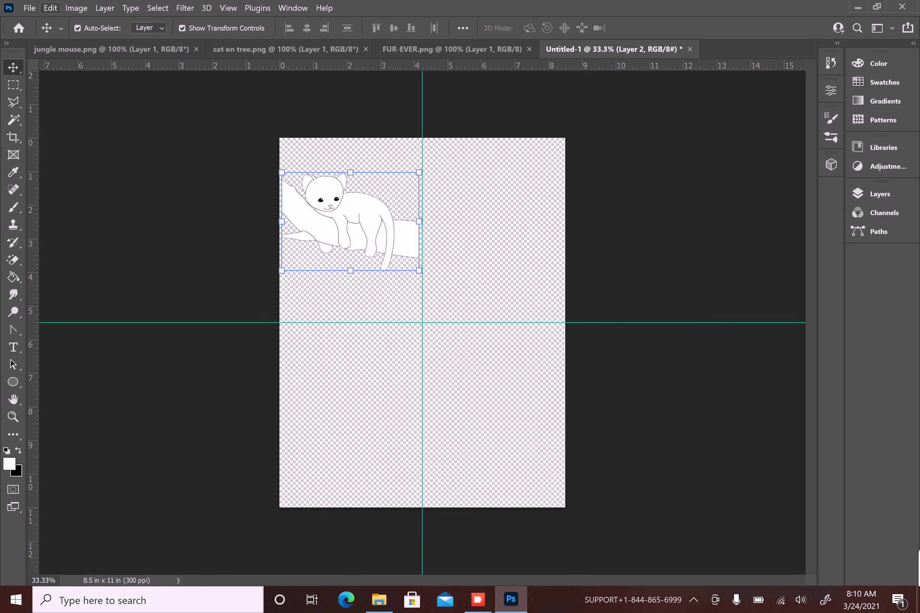
left_click(51, 8)
left_click(61, 118)
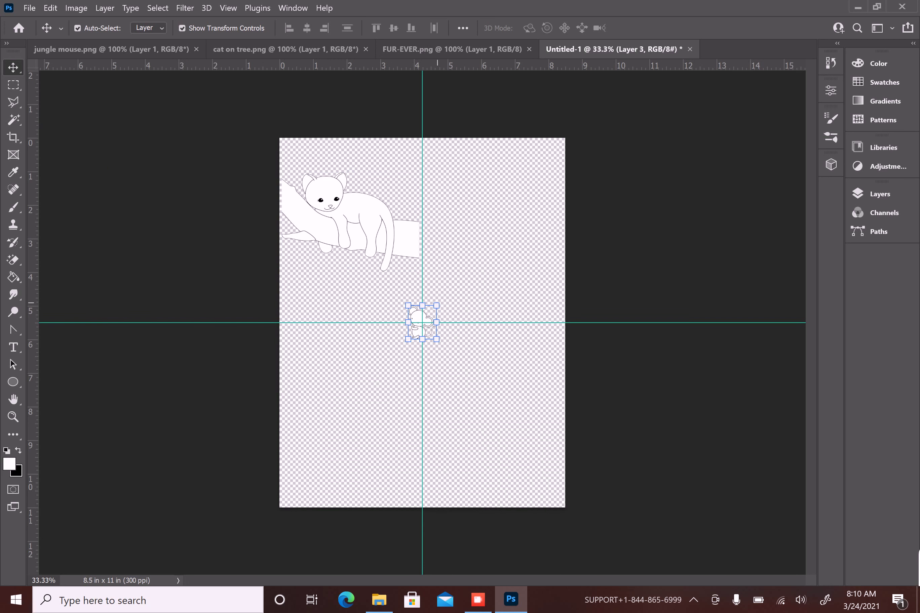
Rotate the mouse to about -67° and place it on the cat's back behind its head.
key("ctrl+t")
left_click_drag(447, 295, 424, 276)
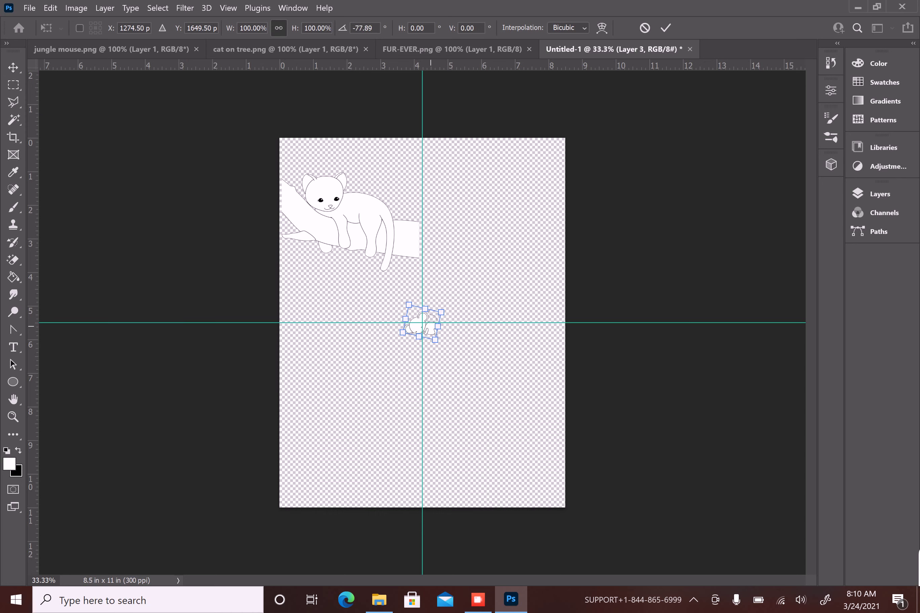
left_click_drag(430, 326, 374, 189)
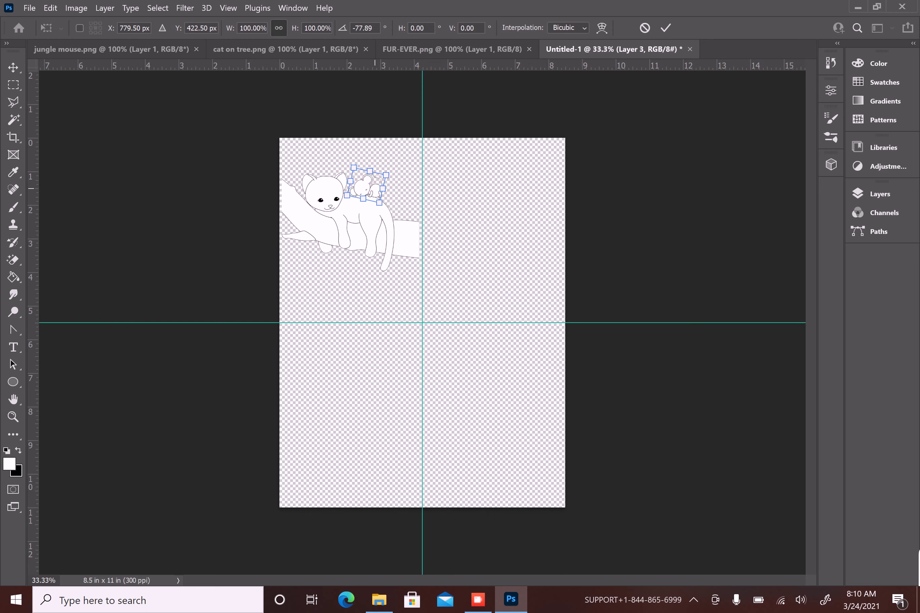
left_click_drag(408, 159, 413, 168)
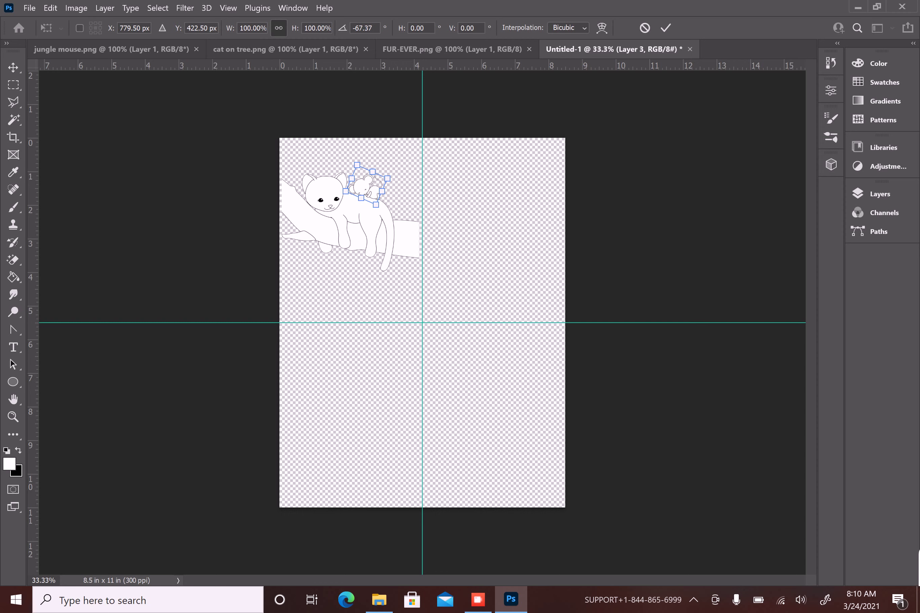
left_click(665, 27)
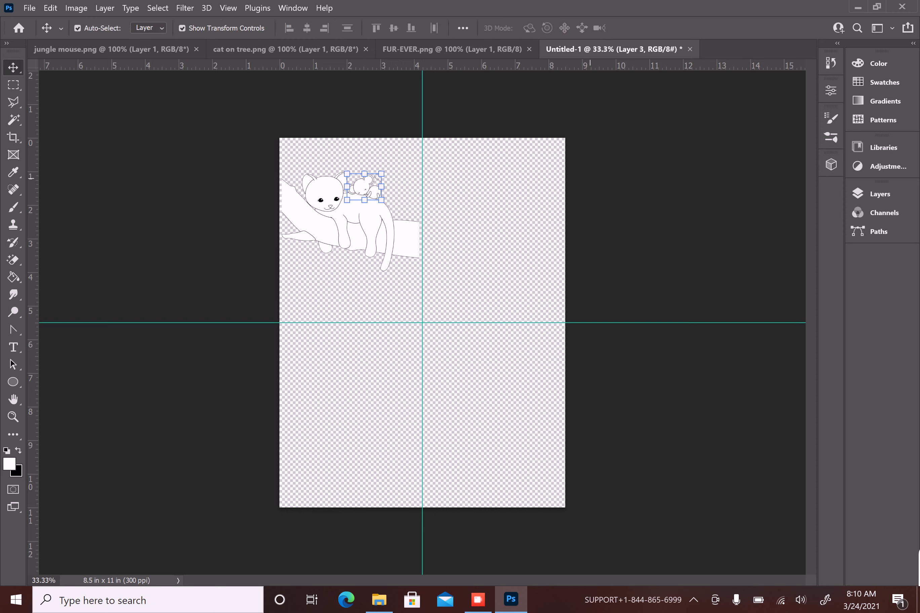
left_click(589, 178)
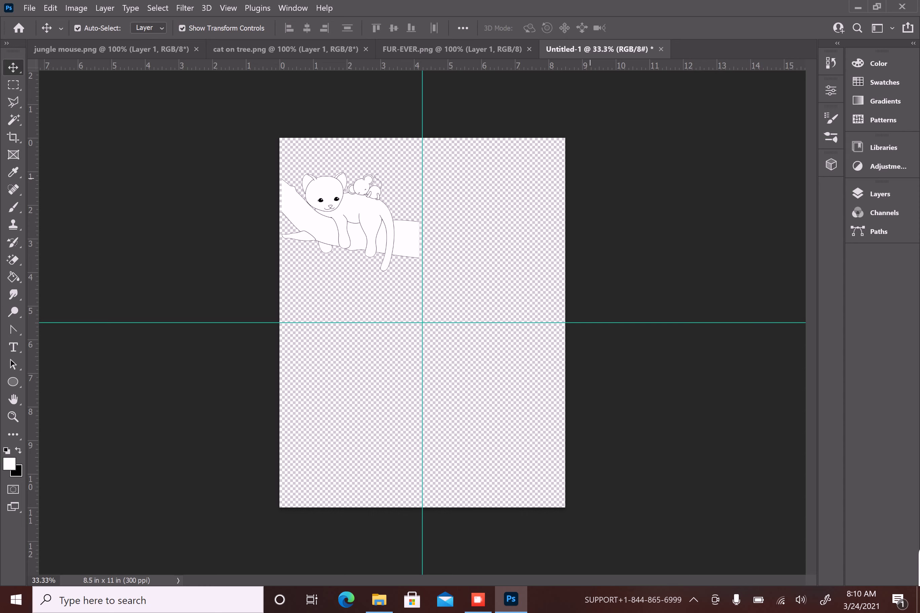
Nudge the mouse slightly left along the cat's back, closer to the cat's head.
scroll(589, 179, "up", 5)
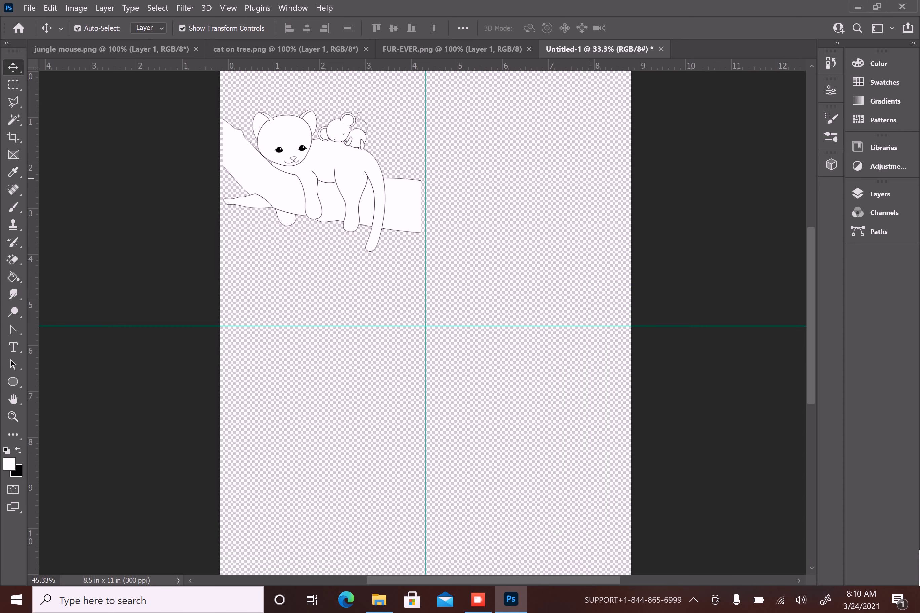
scroll(539, 152, "up", 3)
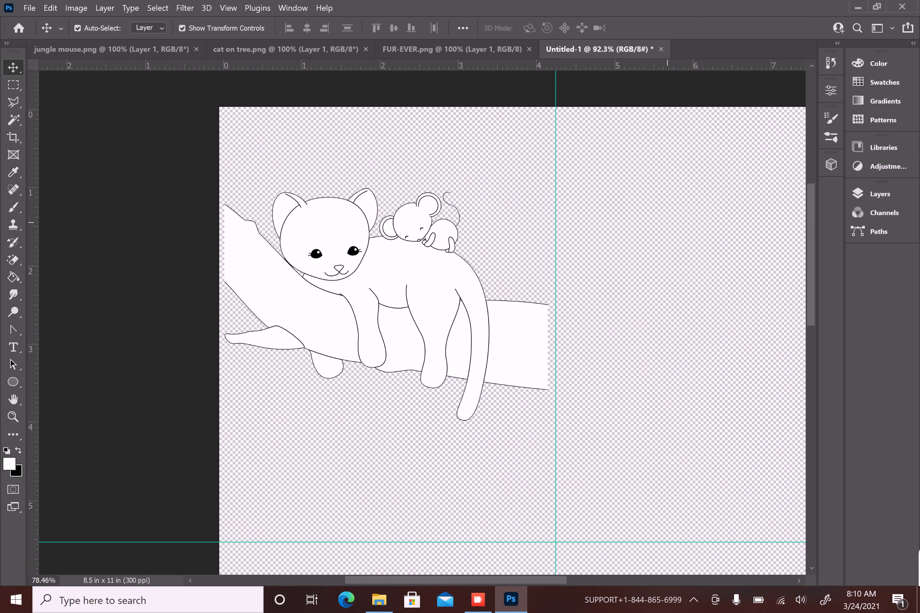
mouse_move(667, 223)
left_mouse_down()
mouse_move(590, 178)
mouse_move(649, 221)
left_mouse_up()
scroll(590, 179, "up", 1)
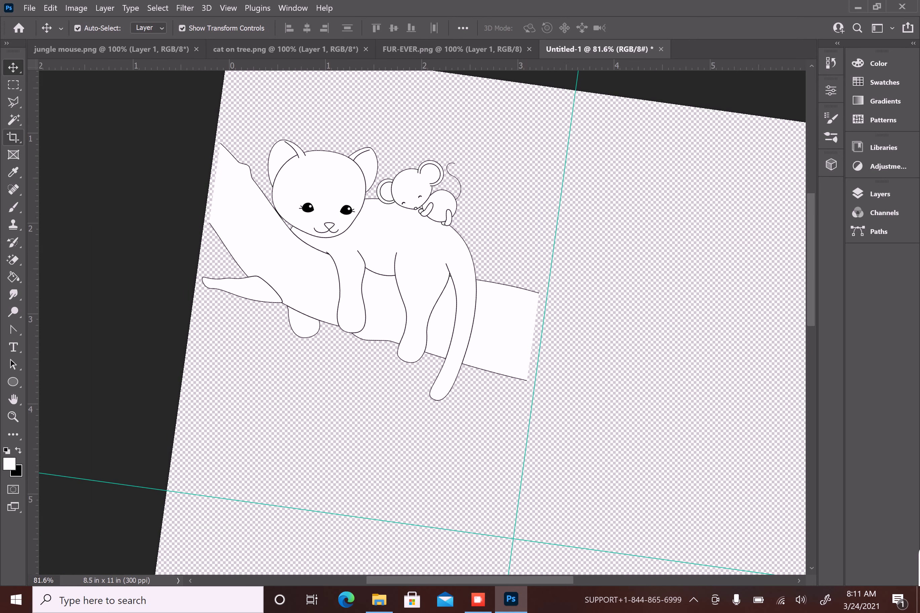
left_click(13, 137)
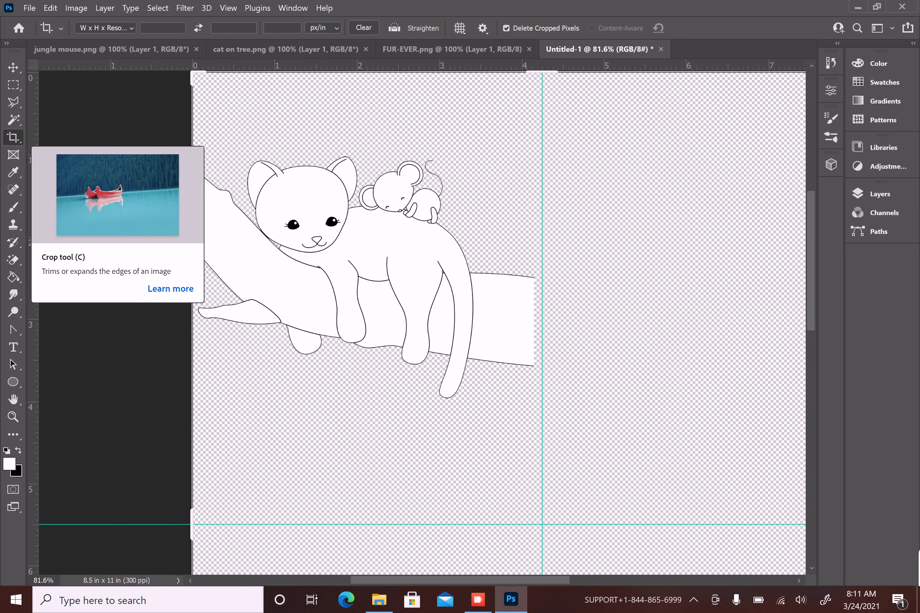
key("v")
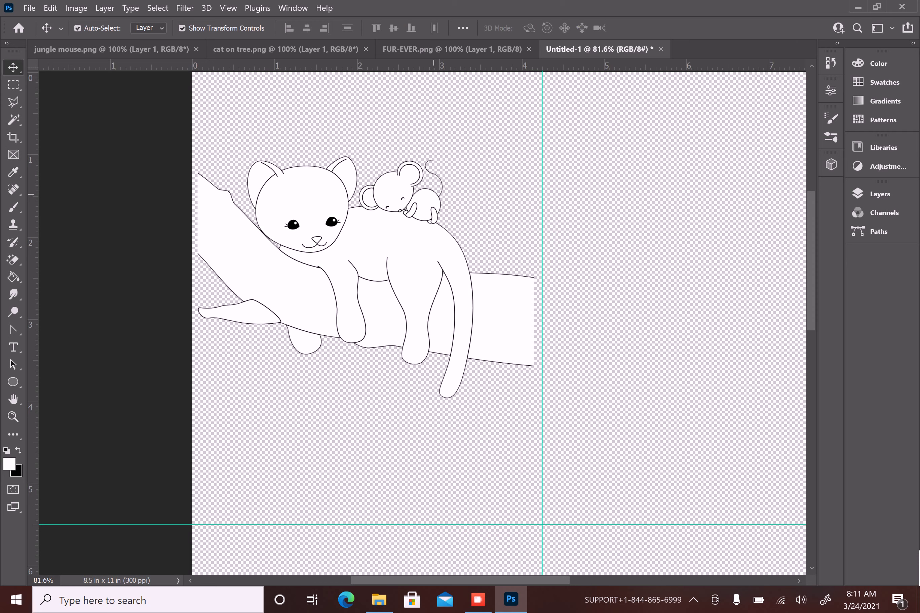
left_click_drag(434, 195, 428, 196)
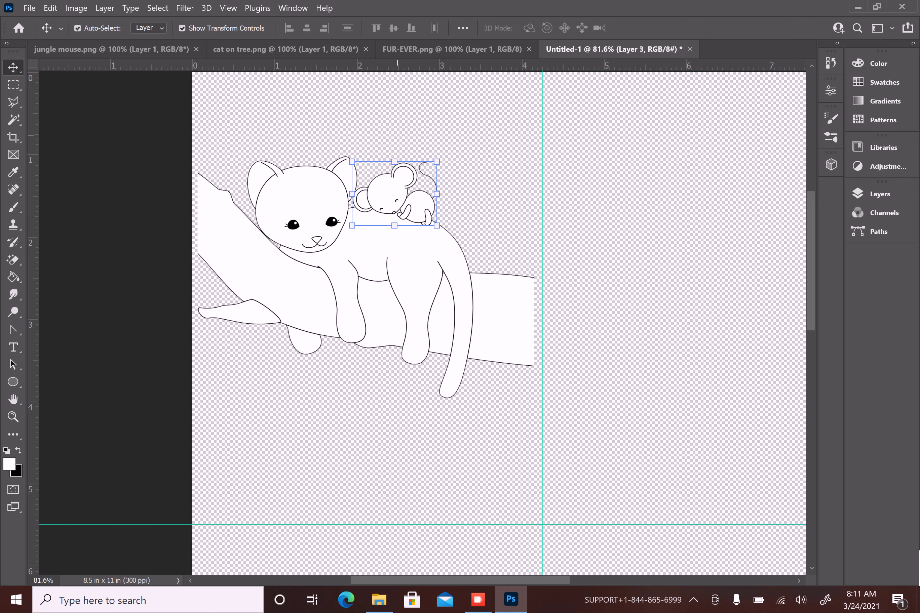
Copy the "I love you FUR-EVER!" text artwork from FUR-EVER.png.
left_click(451, 49)
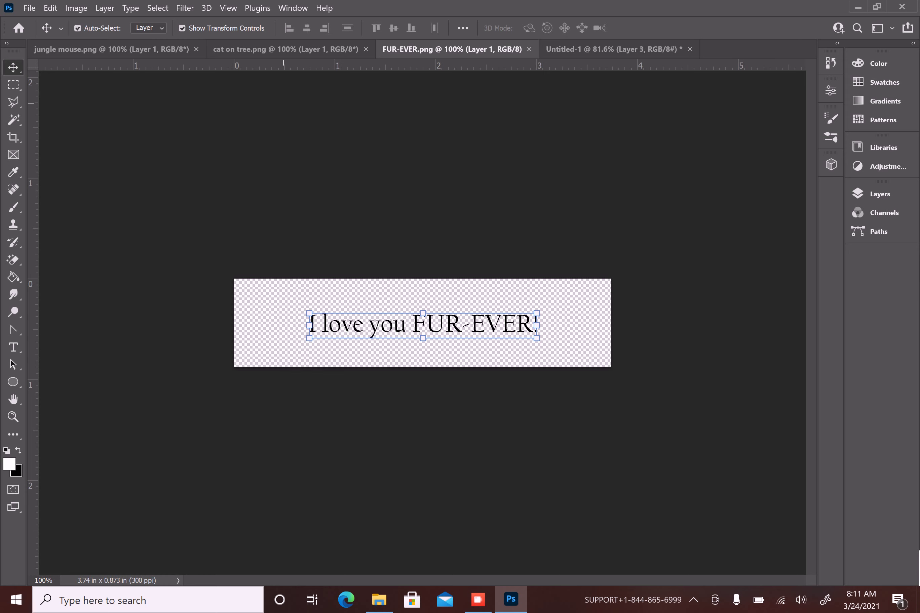
left_click(50, 8)
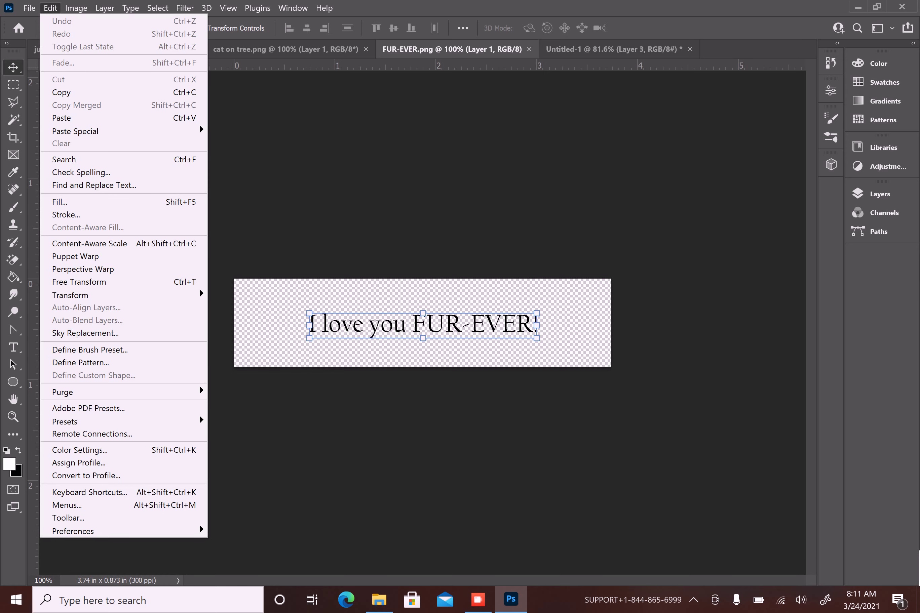
left_click(62, 92)
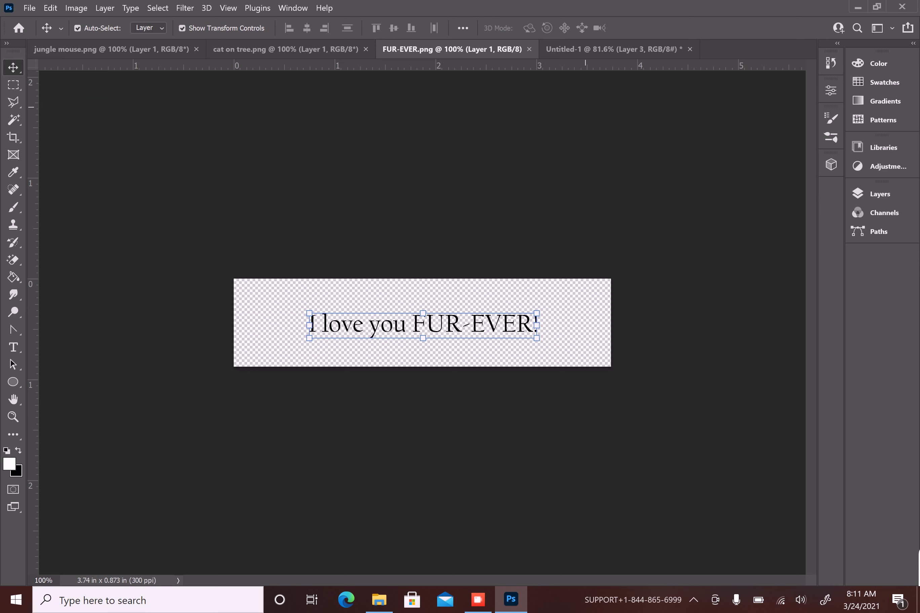
Paste the "I love you FUR-EVER!" text into the Untitled-1 document and move it below the cat artwork in the page's upper-left quarter.
left_click(614, 49)
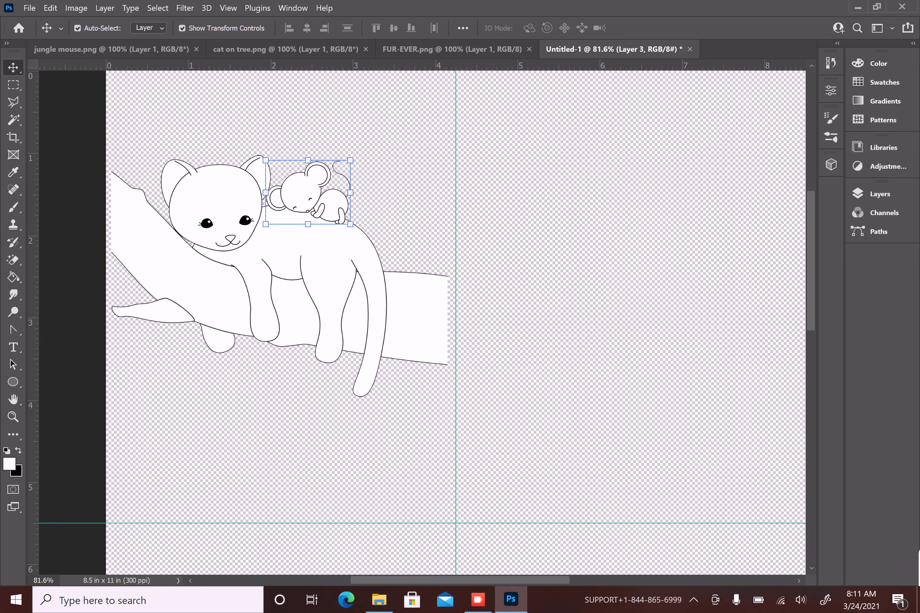
left_click(50, 8)
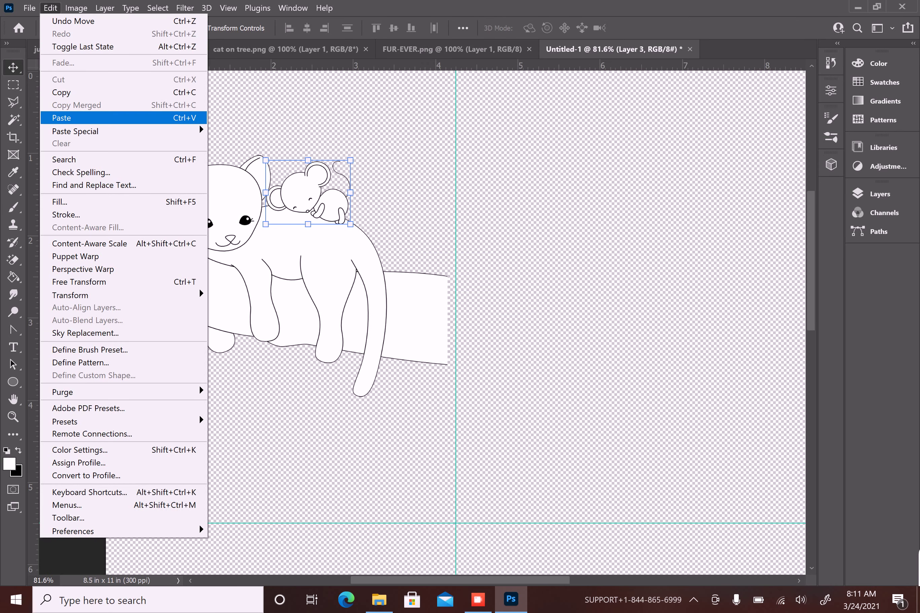
left_click(64, 118)
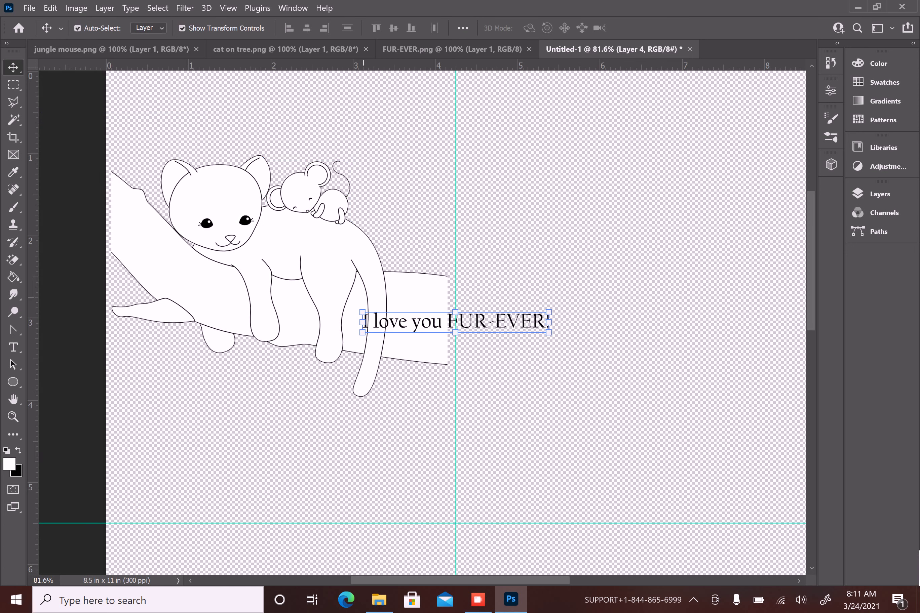
key("ctrl+t")
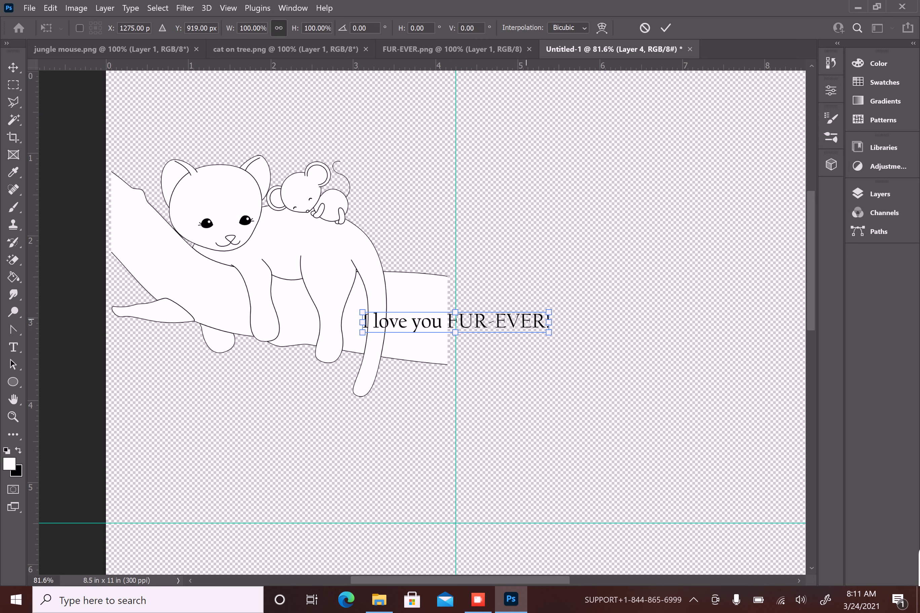
left_click_drag(526, 319, 360, 451)
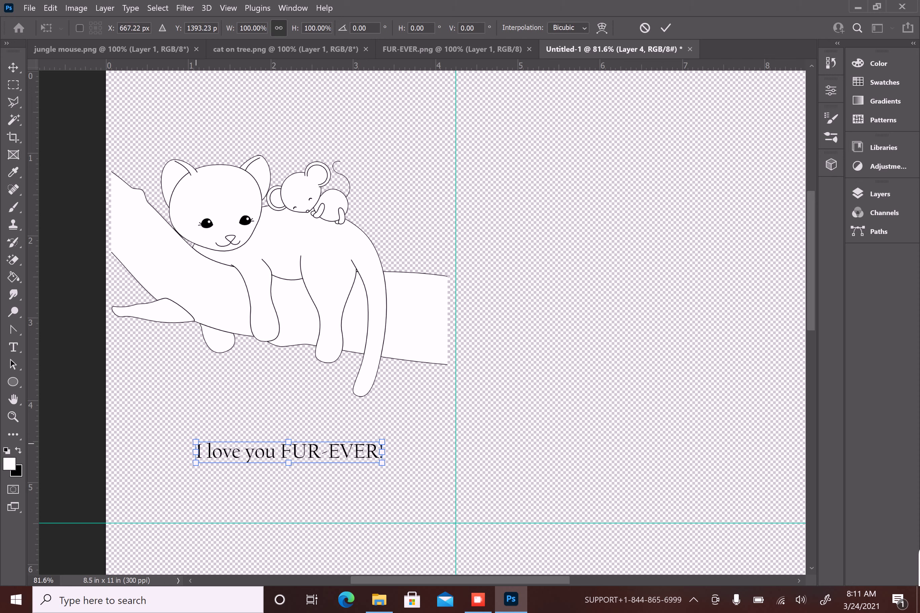
Enlarge the "I love you FUR-EVER!" text proportionally to about 122%, centring it roughly under the cat.
left_click_drag(195, 441, 166, 439)
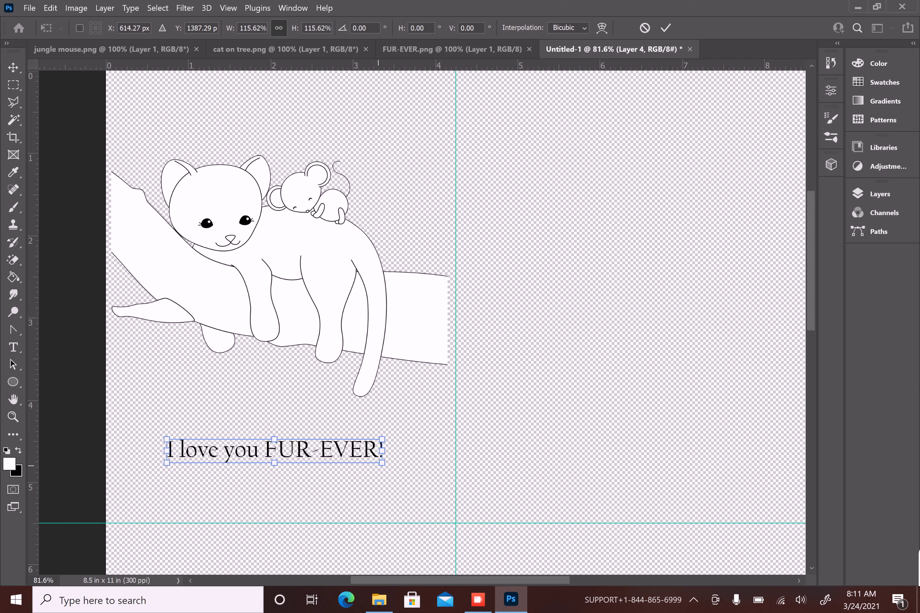
left_click_drag(381, 451, 393, 452)
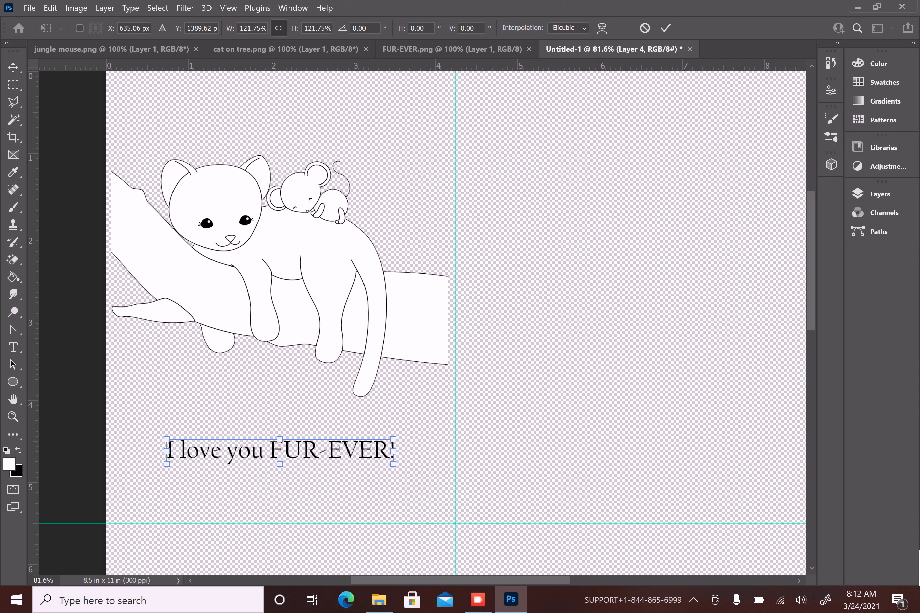
left_click(665, 28)
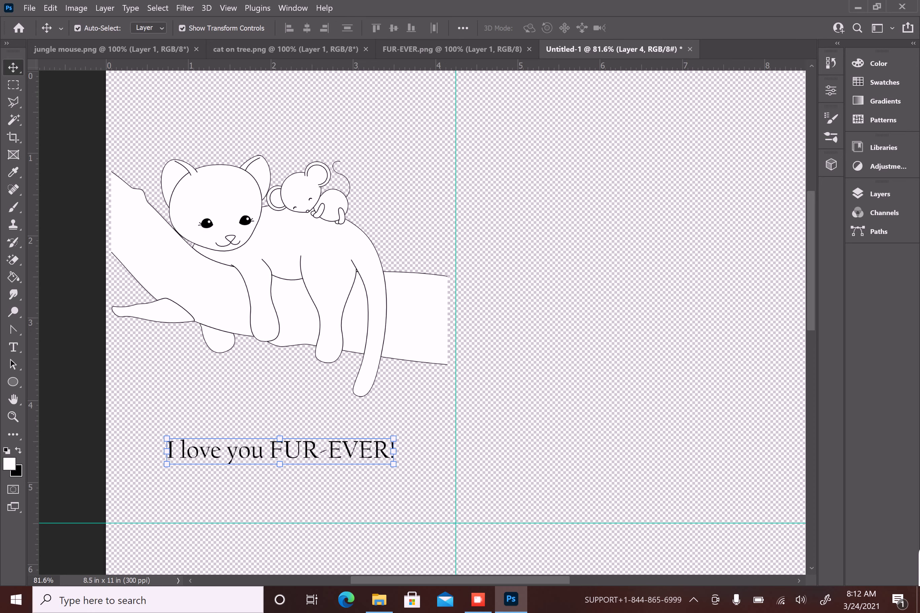
Select the cat, mouse and text layers together and copy them.
scroll(426, 323, "down", 5)
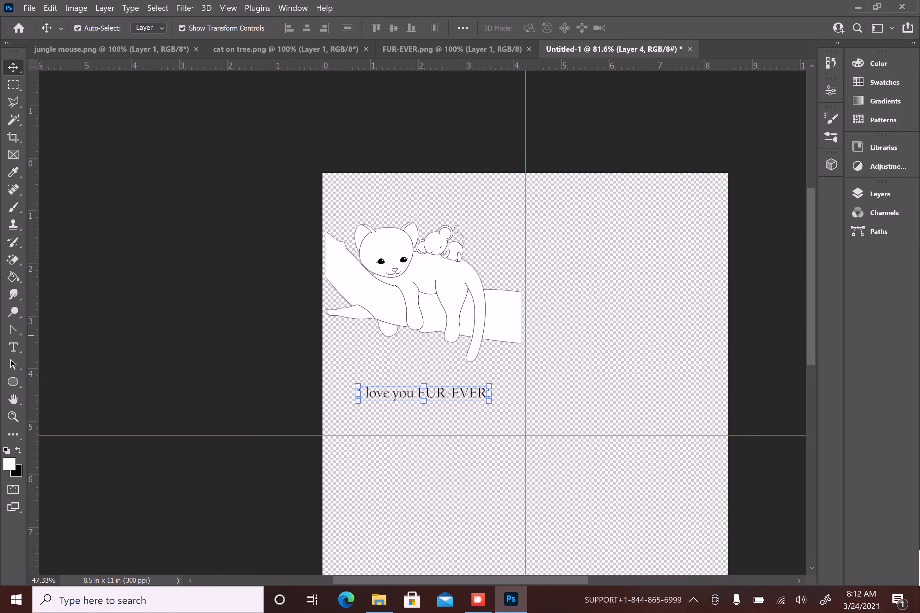
scroll(427, 322, "down", 2)
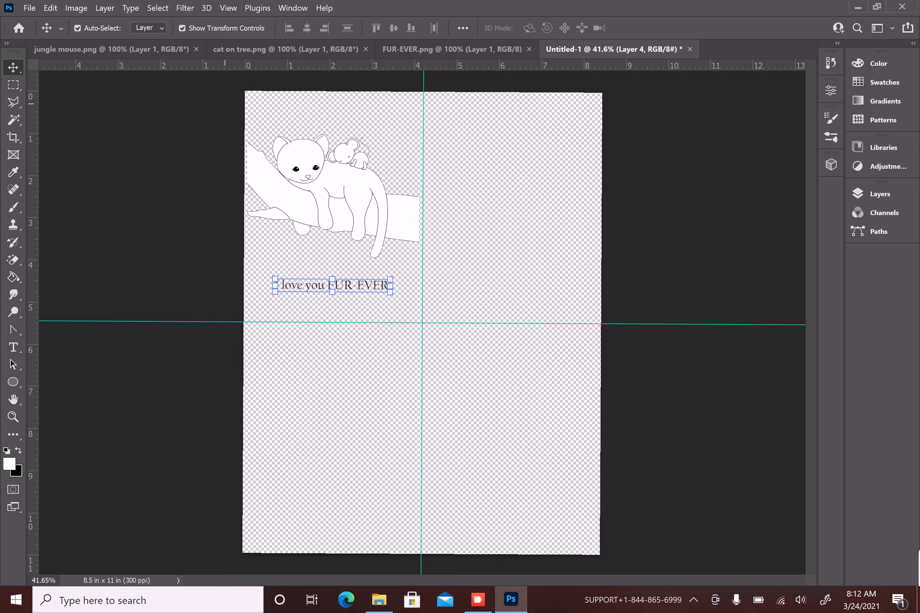
left_click_drag(224, 104, 201, 129)
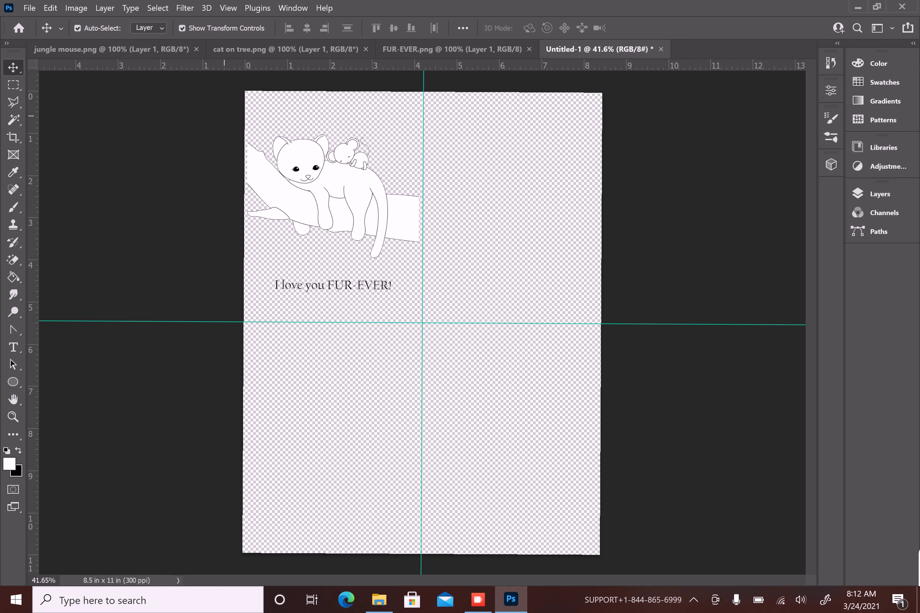
left_click_drag(224, 116, 451, 322)
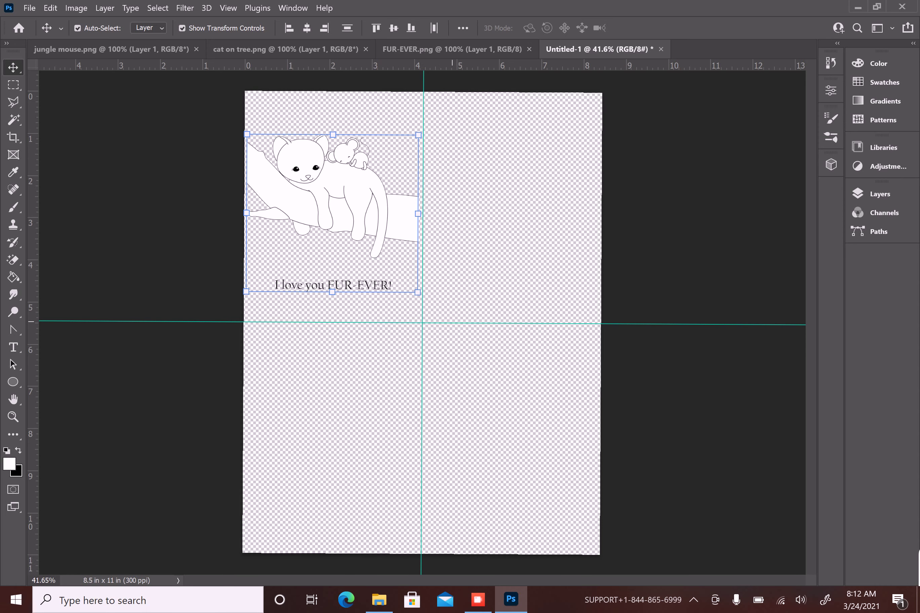
left_click(50, 8)
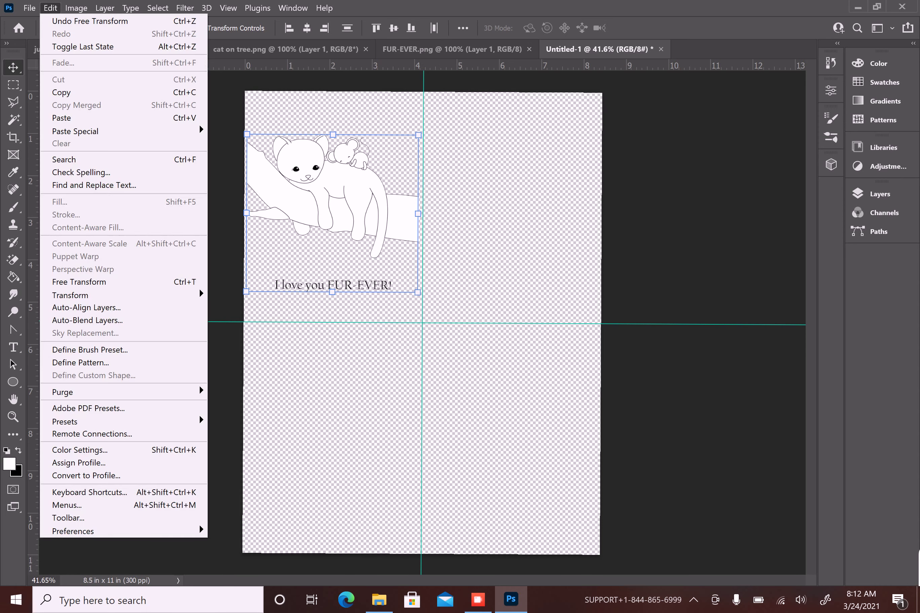
key("Return")
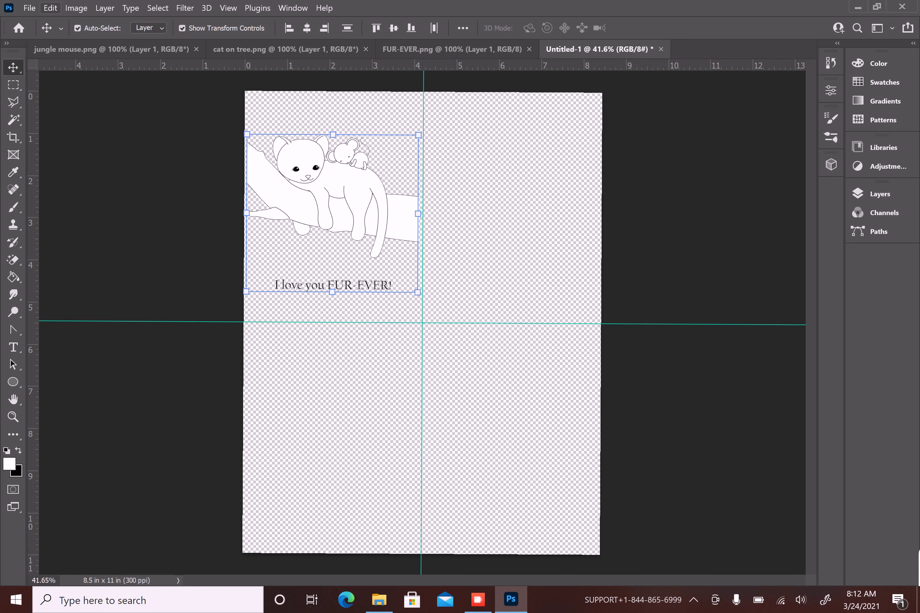
Paste a copy of the complete card design and place it in the page's upper-right quarter, level with the original.
left_click(50, 8)
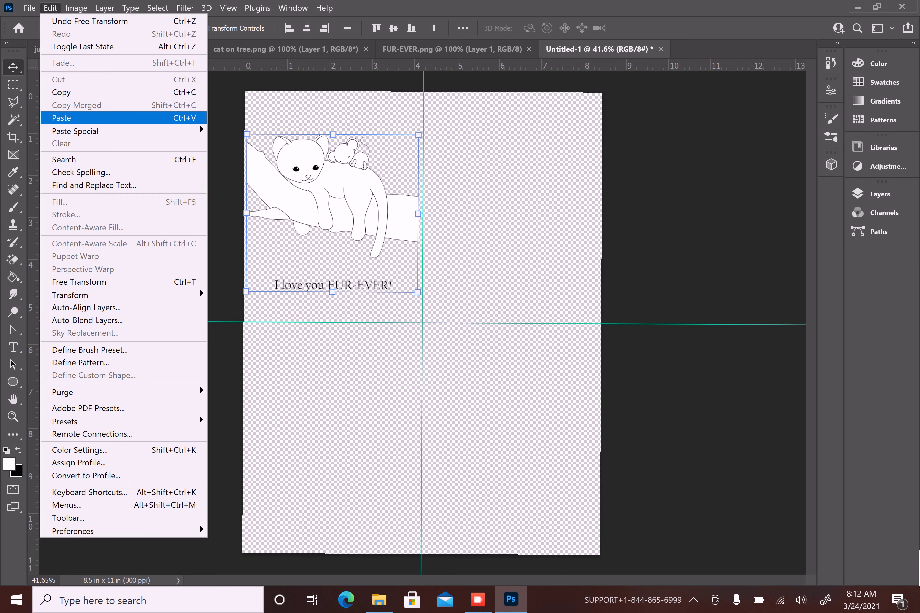
key("Return")
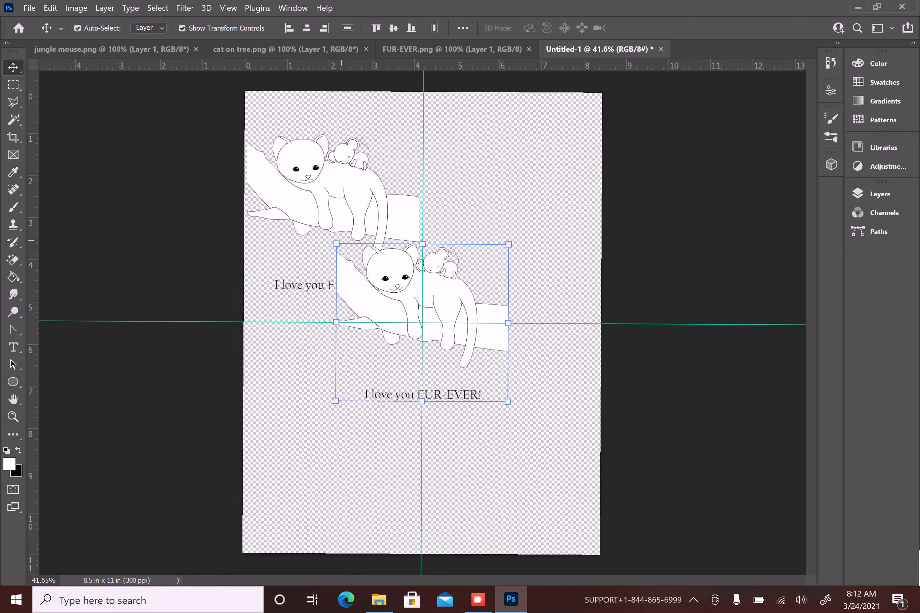
key("ctrl+t")
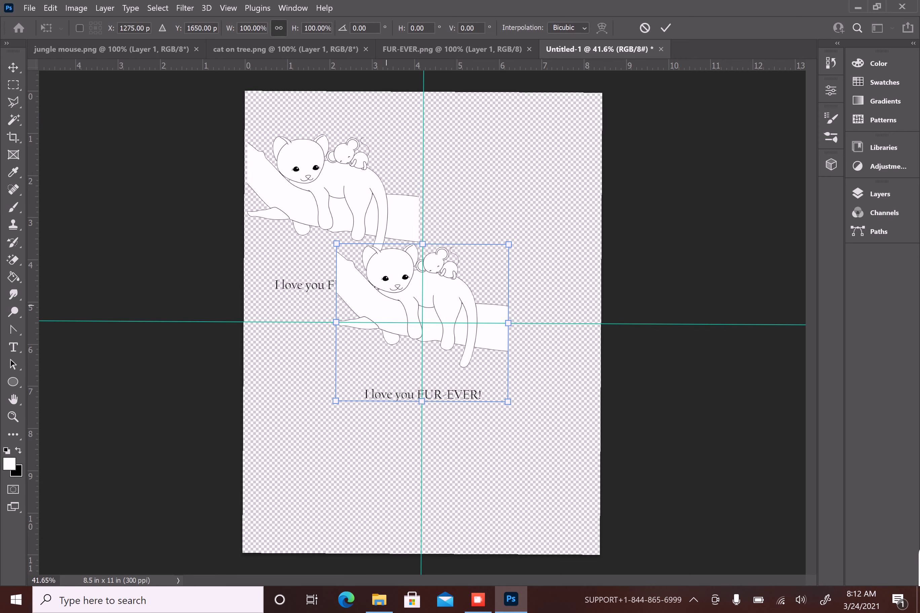
left_click_drag(405, 278, 495, 170)
left_click(665, 27)
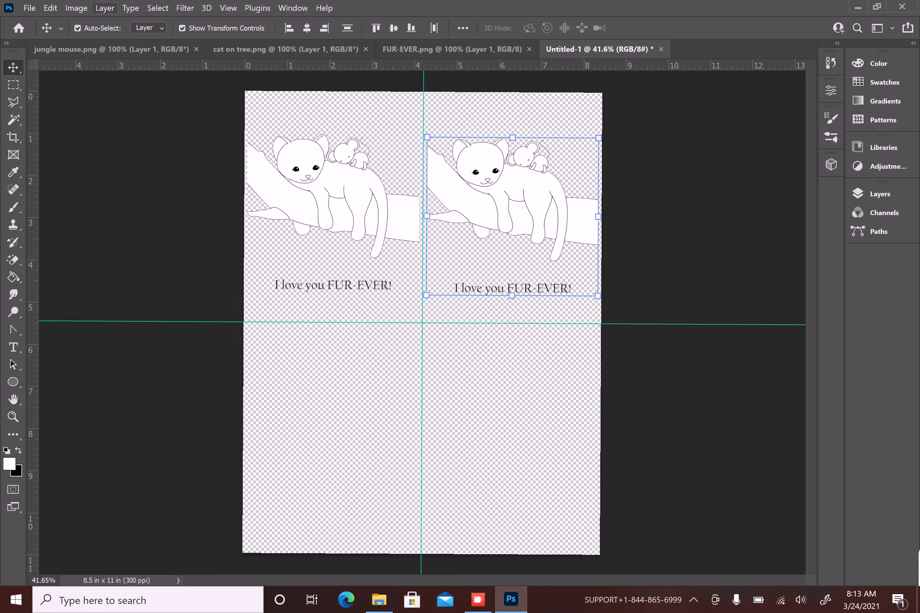
Duplicate the upper-right design's layers within Untitled-1 and move the duplicate into the page's lower-left quarter.
left_click(105, 8)
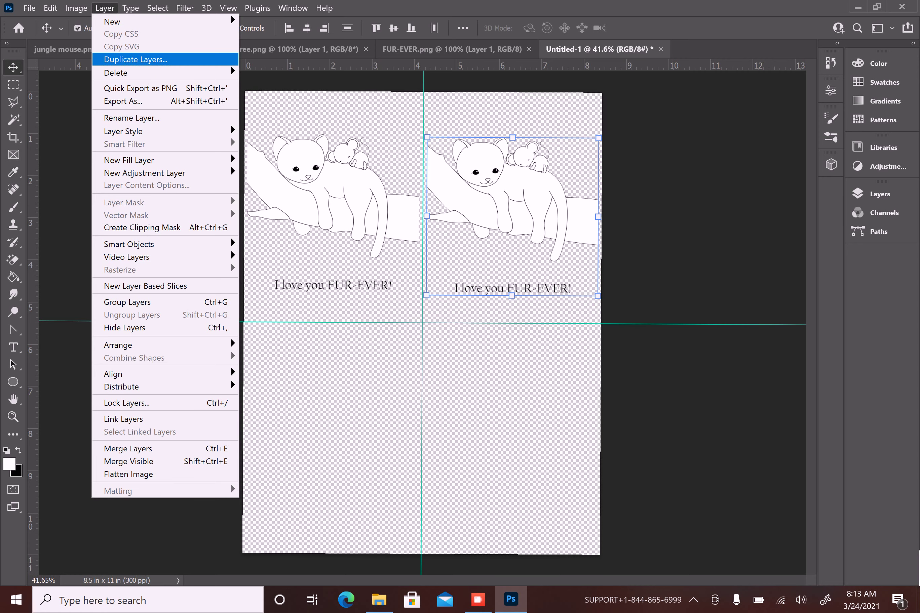
left_click(135, 59)
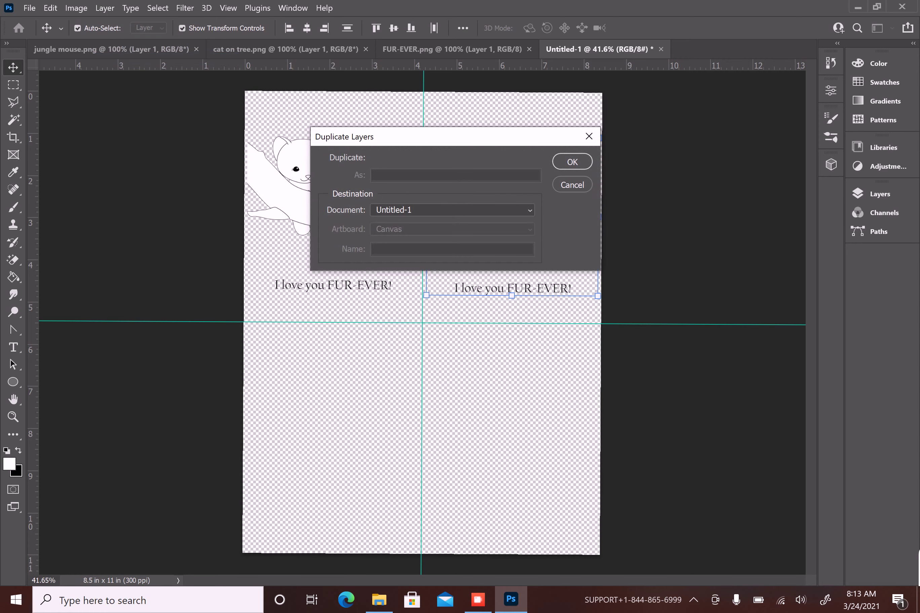
left_click(565, 161)
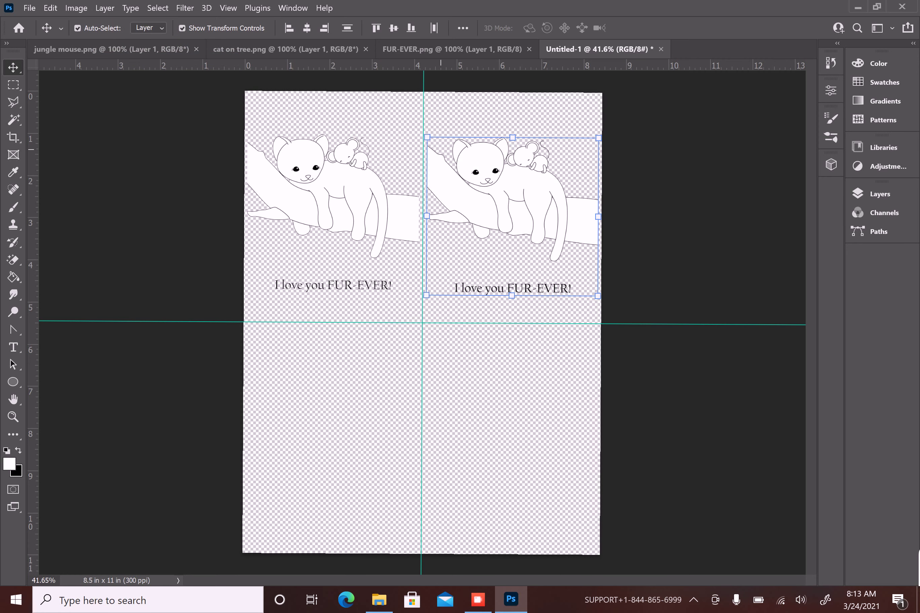
key("ctrl+t")
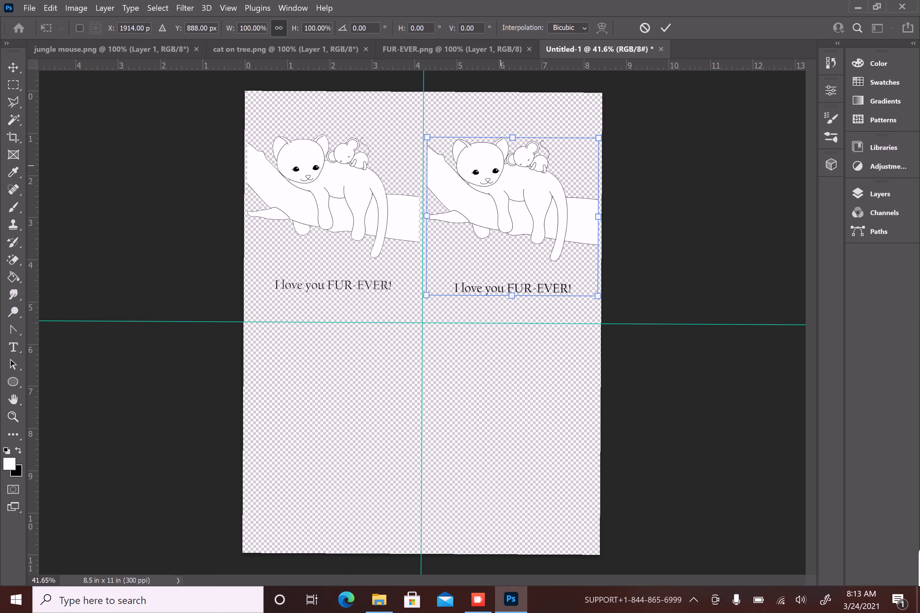
left_click_drag(502, 165, 322, 370)
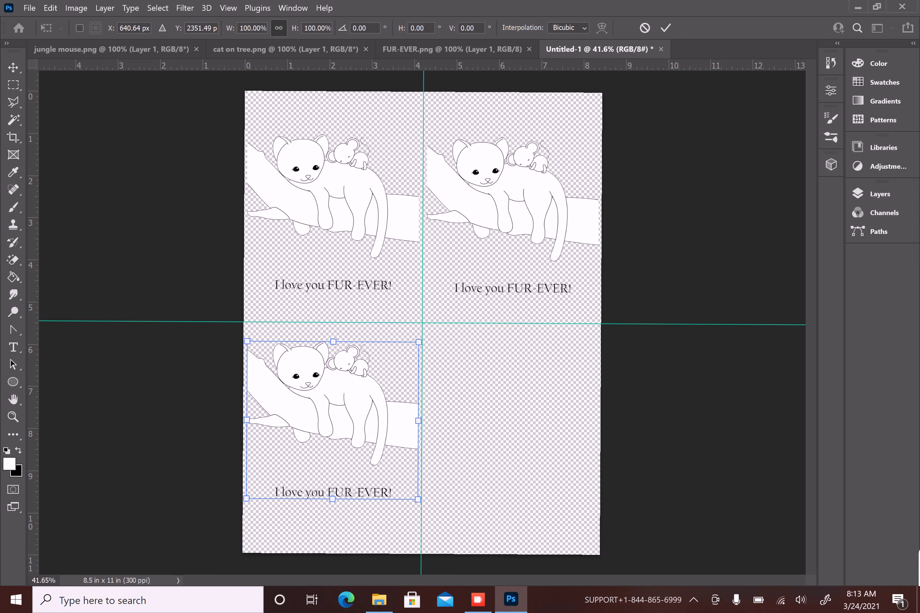
left_click(666, 27)
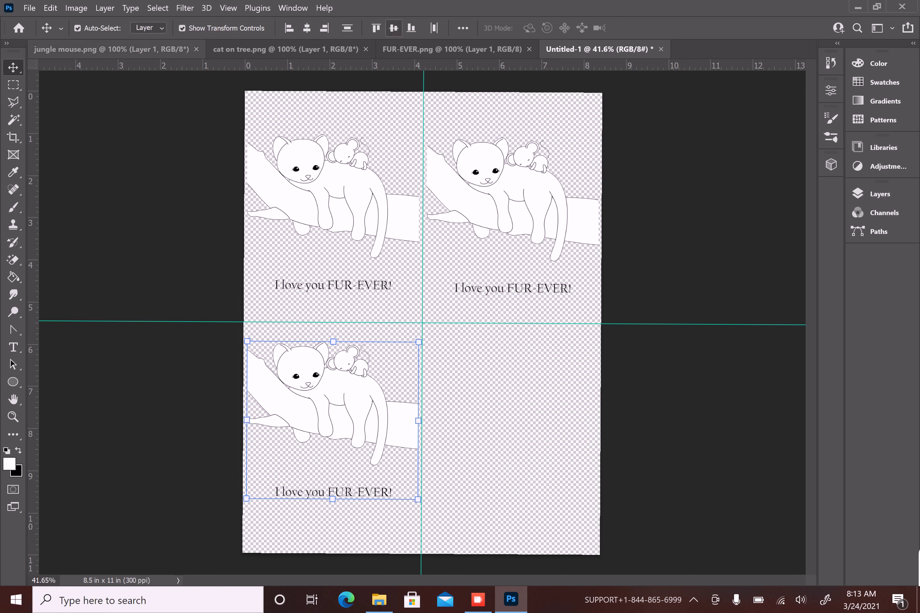
Paste another copy of the card design and place it in the page's lower-right quarter, level with the lower-left one.
left_click(51, 8)
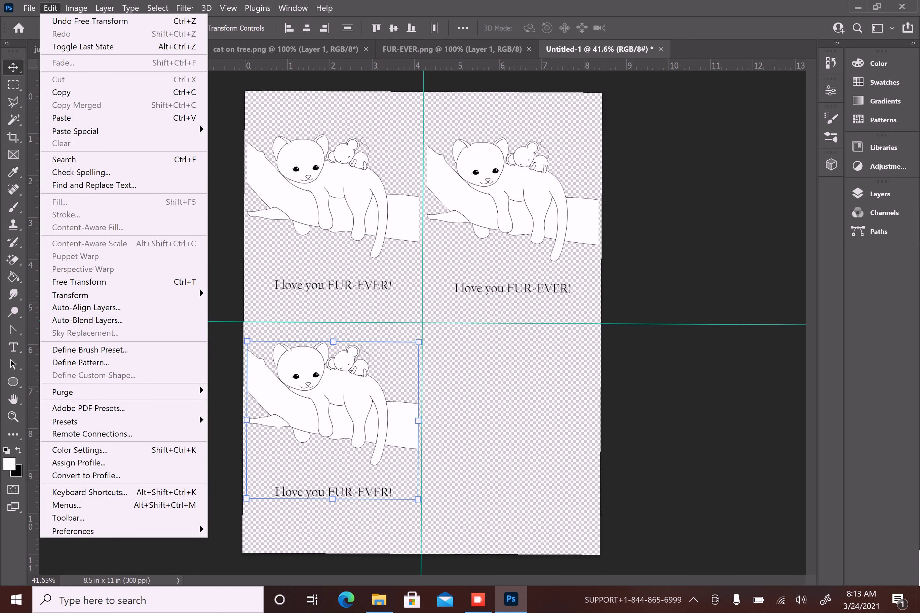
left_click(61, 118)
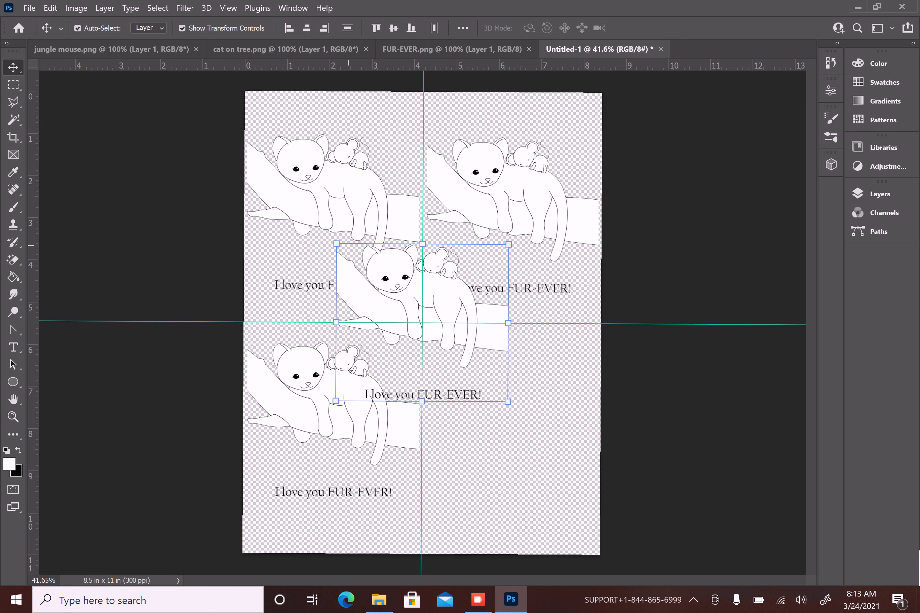
key("ctrl+t")
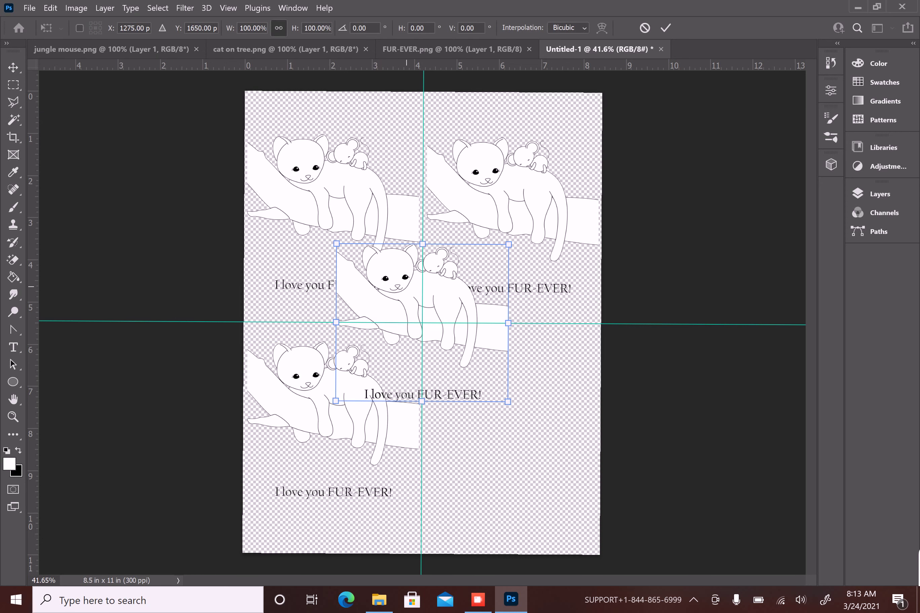
left_click_drag(418, 258, 507, 362)
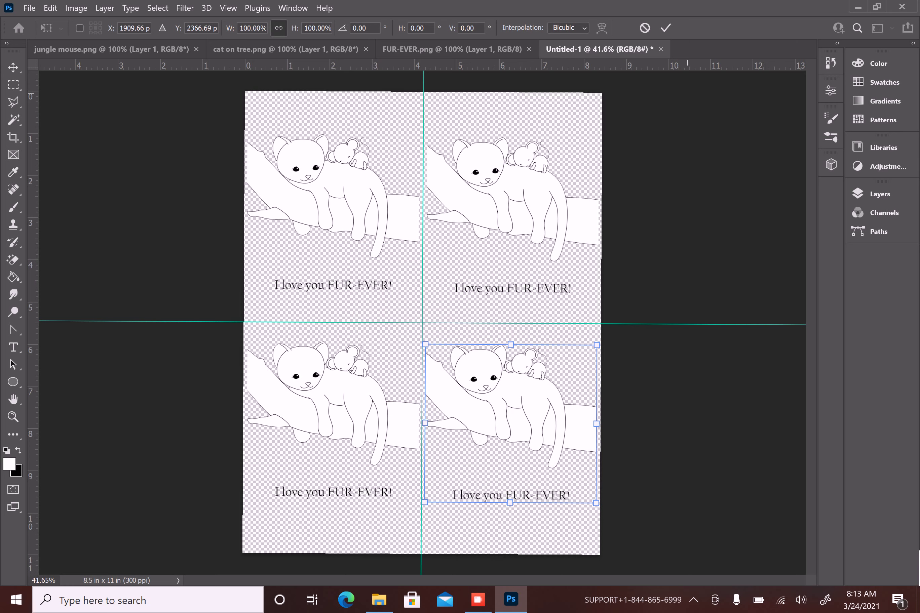
left_click(665, 28)
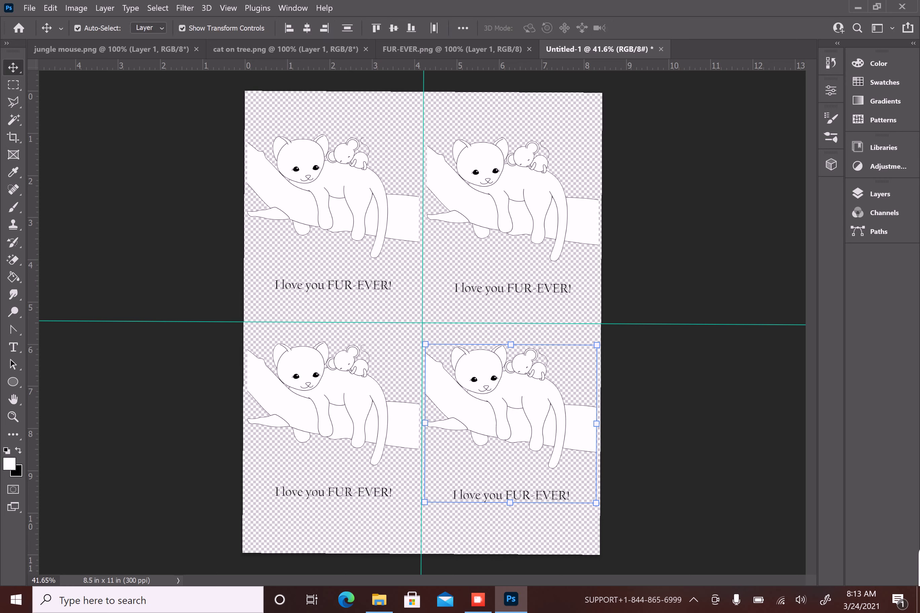